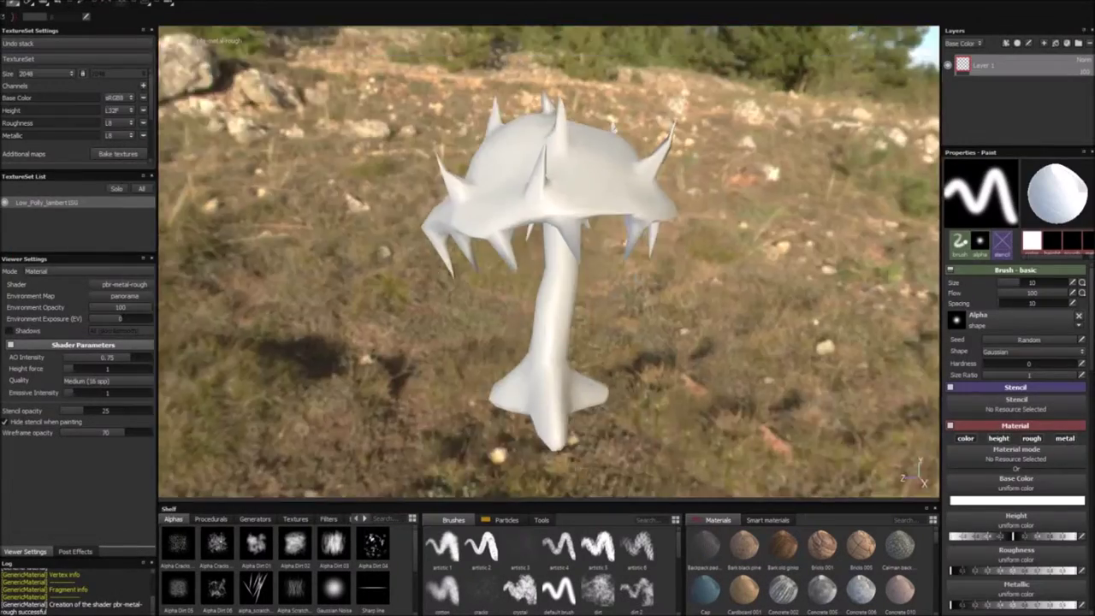
Start darkening the viewport by lowering the environment lighting slider
mouse_move(120, 308)
left_mouse_down()
mouse_move(90, 307)
mouse_move(115, 319)
left_mouse_up()
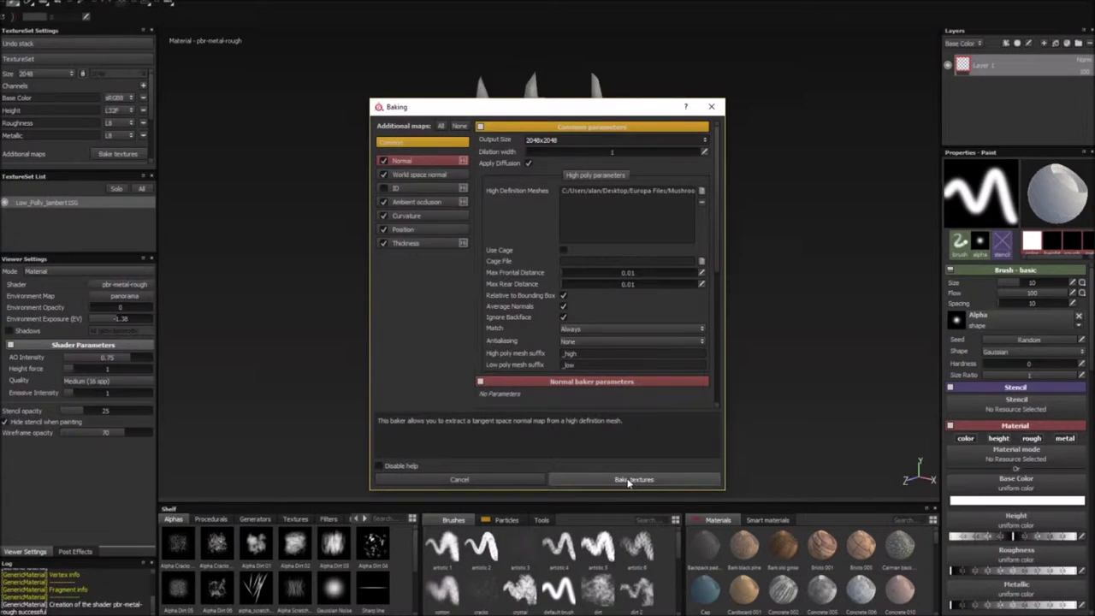
Bake the 2048x2048 normal, world space normal, AO, curvature, position and thickness maps
left_click(628, 482)
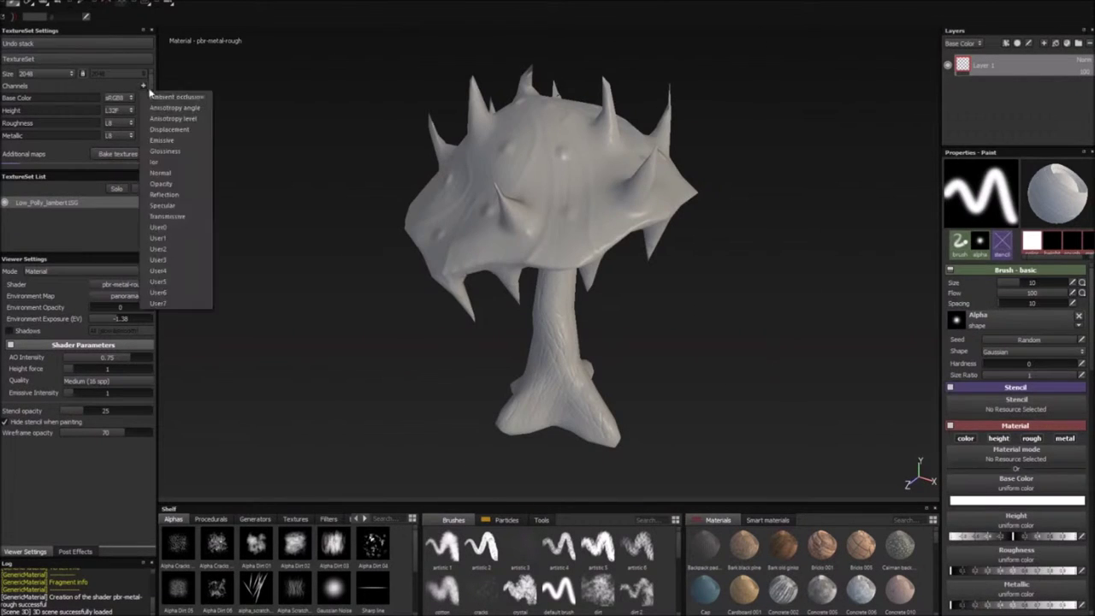
Add an Ambient occlusion fill layer with a Levels adjustment
left_click(1062, 93)
right_click(957, 60)
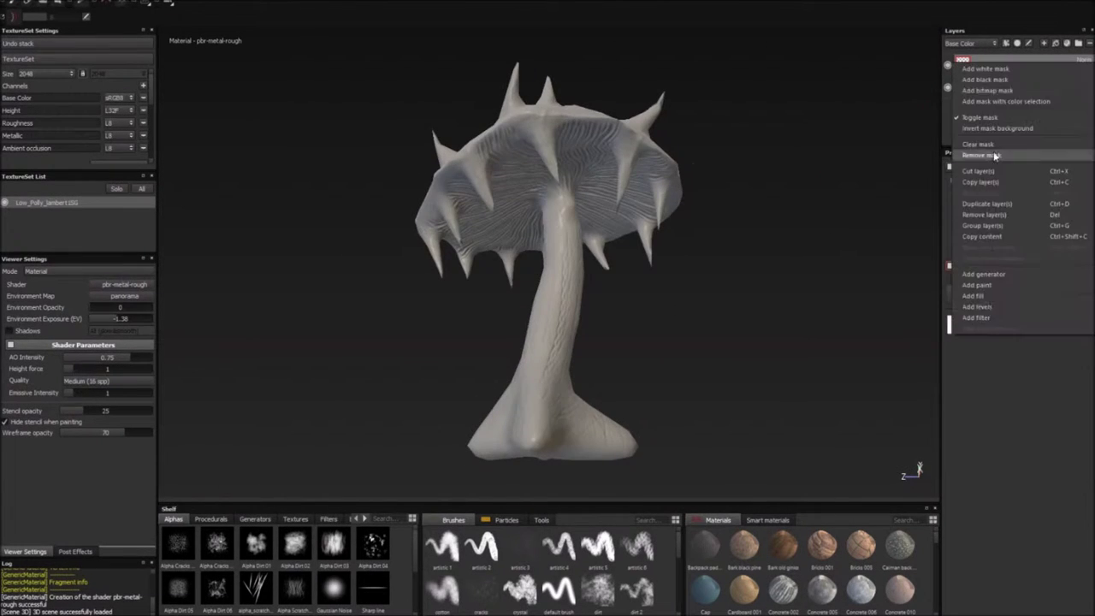
left_click(990, 308)
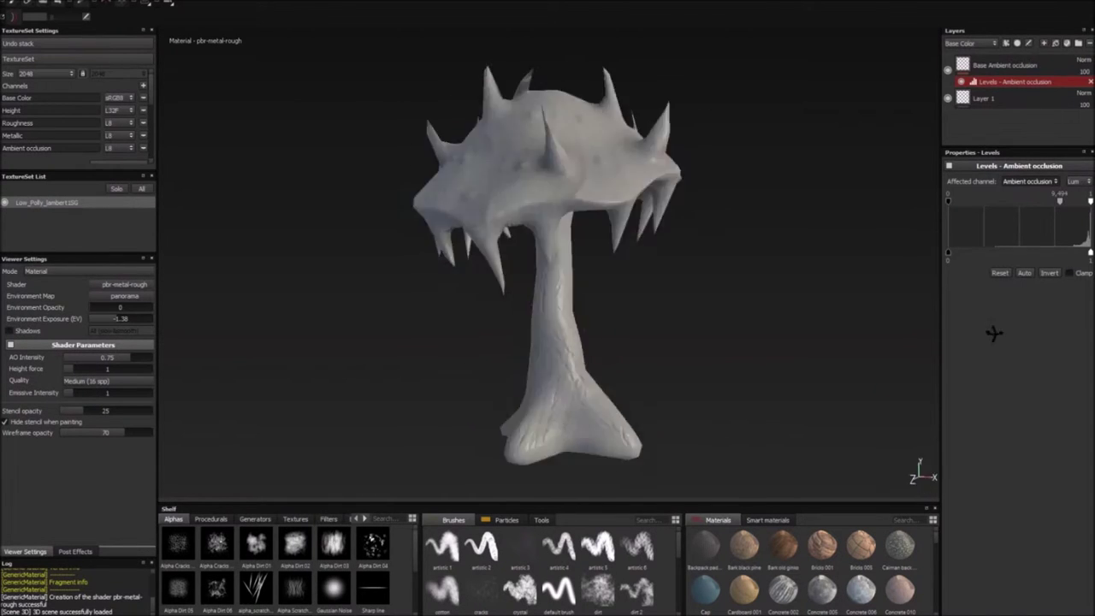
left_click(1005, 65)
Delete the unused Layer 1 and save the project as Mushroom
left_click(984, 98)
key("Delete")
key("ctrl+s")
type("Mushroom")
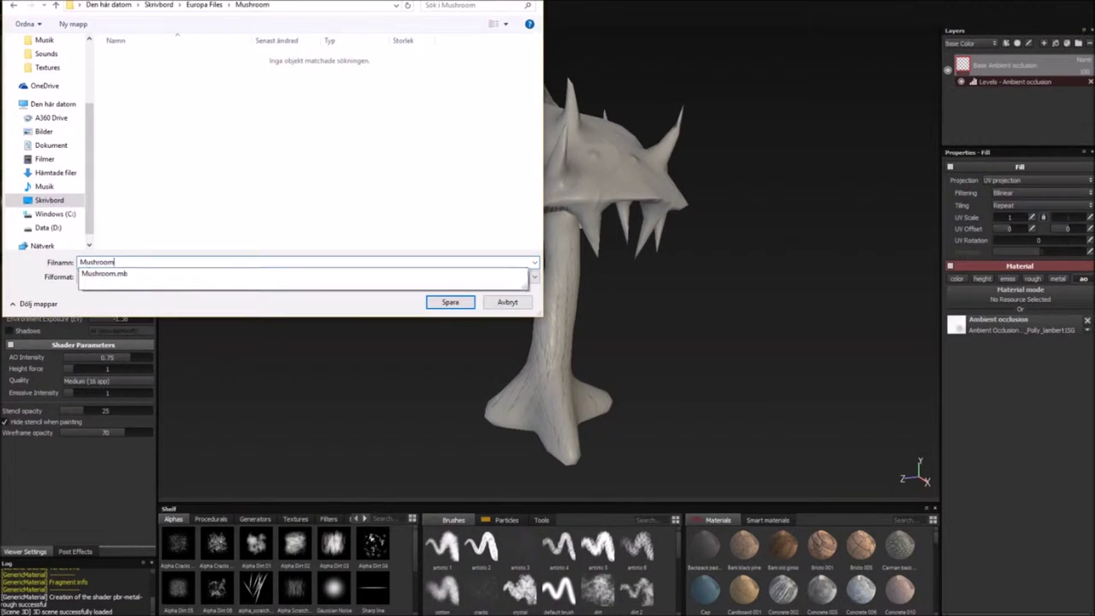
key("Return")
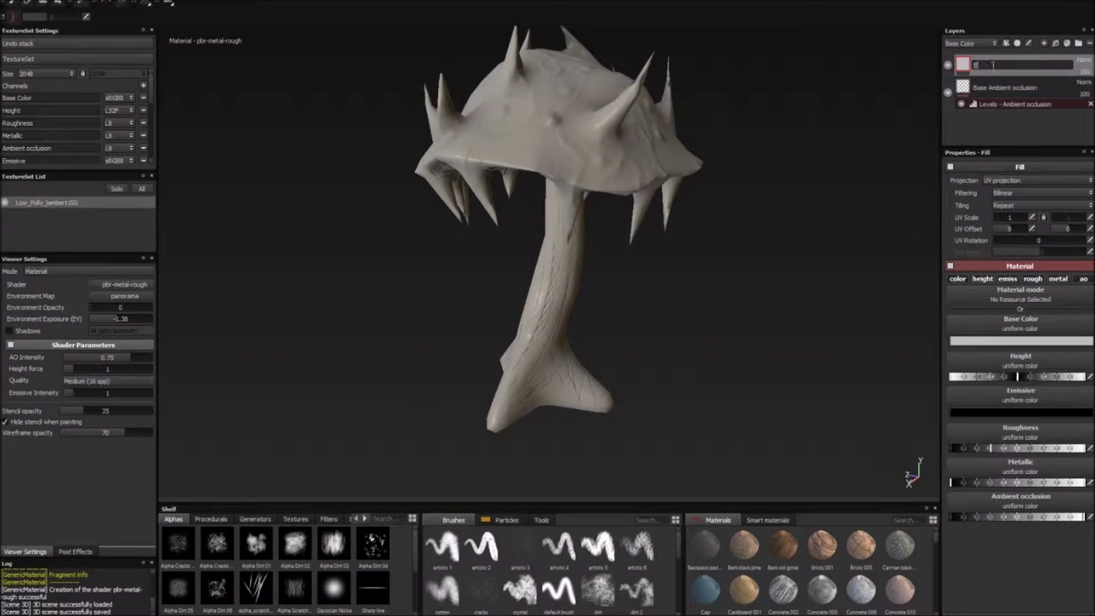
Make Base Blue a dark teal base colour with lower roughness for a shinier look
mouse_move(795, 286)
left_mouse_down("alt")
mouse_move(910, 326)
mouse_move(799, 379)
mouse_move(757, 136)
mouse_move(532, 311)
mouse_move(599, 291)
left_mouse_up("alt")
left_click(1021, 341)
left_click_drag(984, 325, 984, 360)
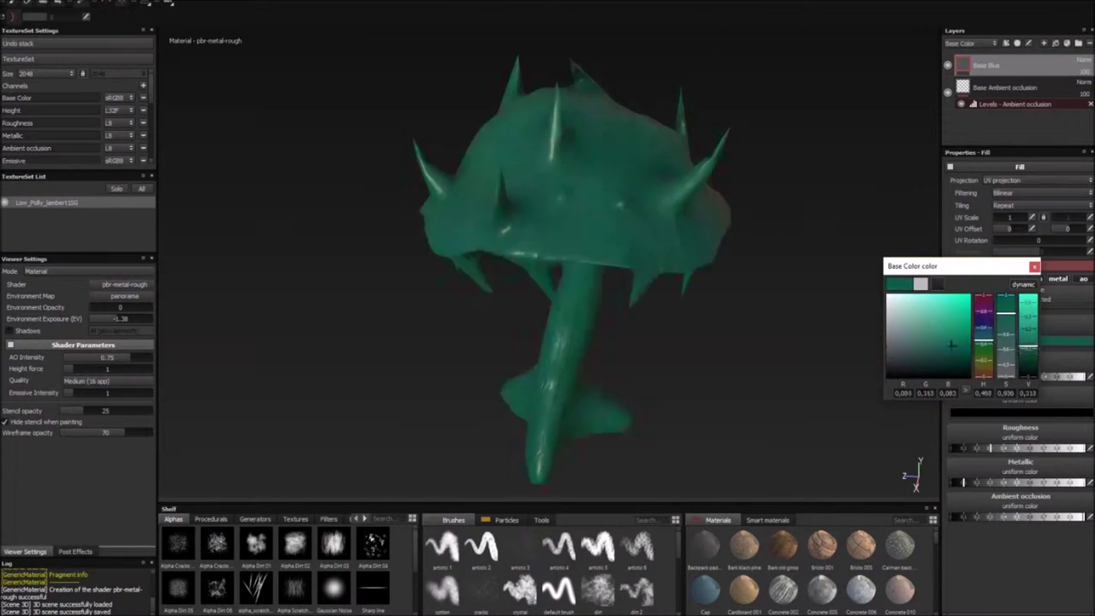
left_click_drag(1016, 449, 1004, 447)
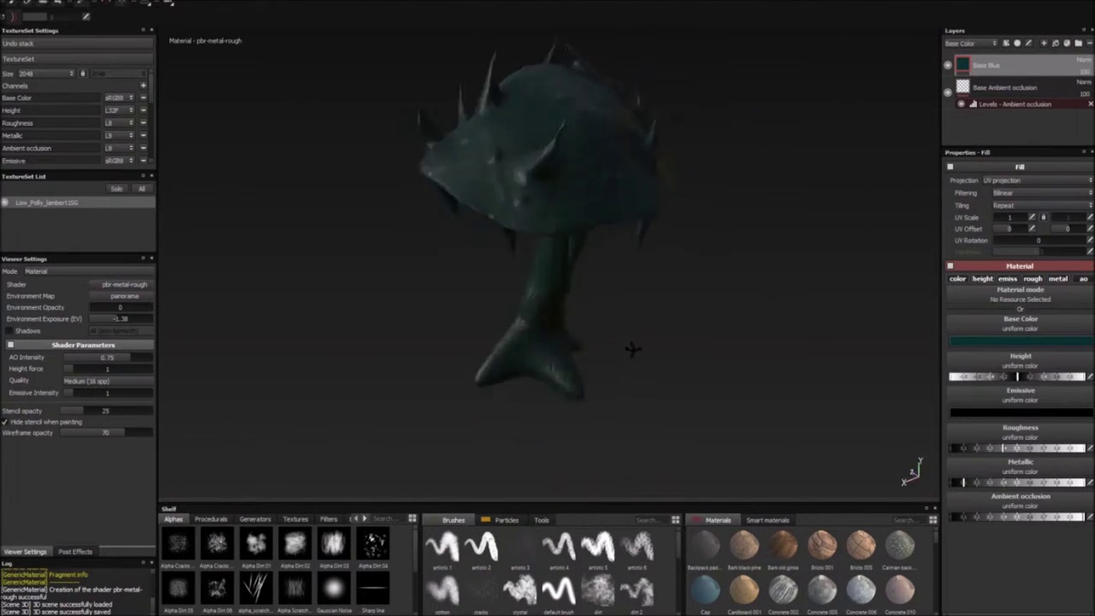
left_click_drag(676, 307, 693, 312, "alt")
left_click(1021, 341)
left_click(1035, 267)
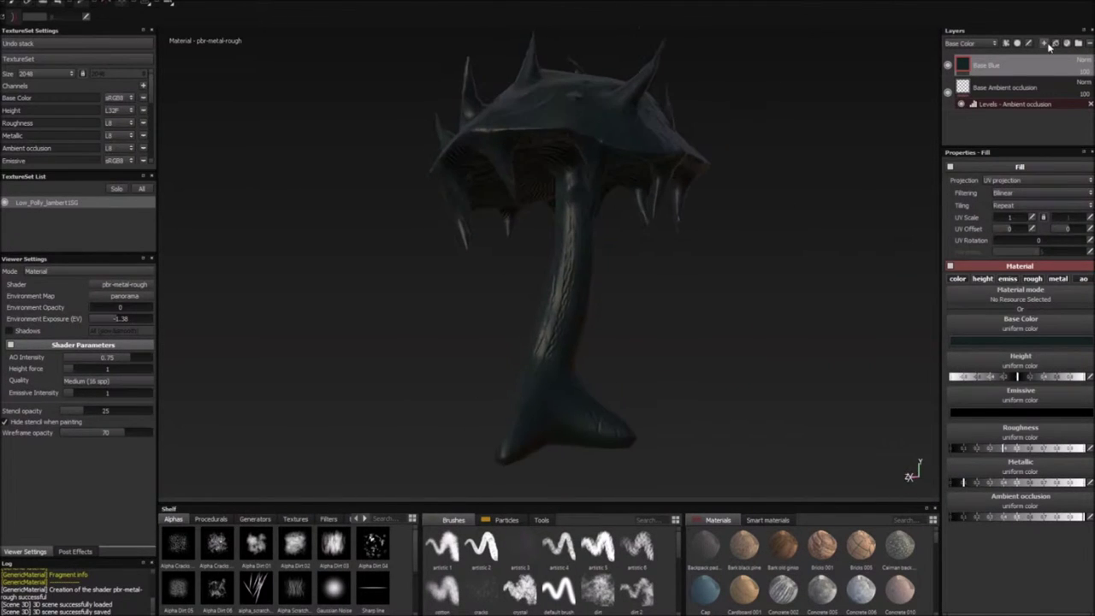
Test-paint a cyan emissive stroke on the stem in a new paint layer, then undo it
left_click(1066, 44)
left_click(1081, 438)
left_click(1018, 599)
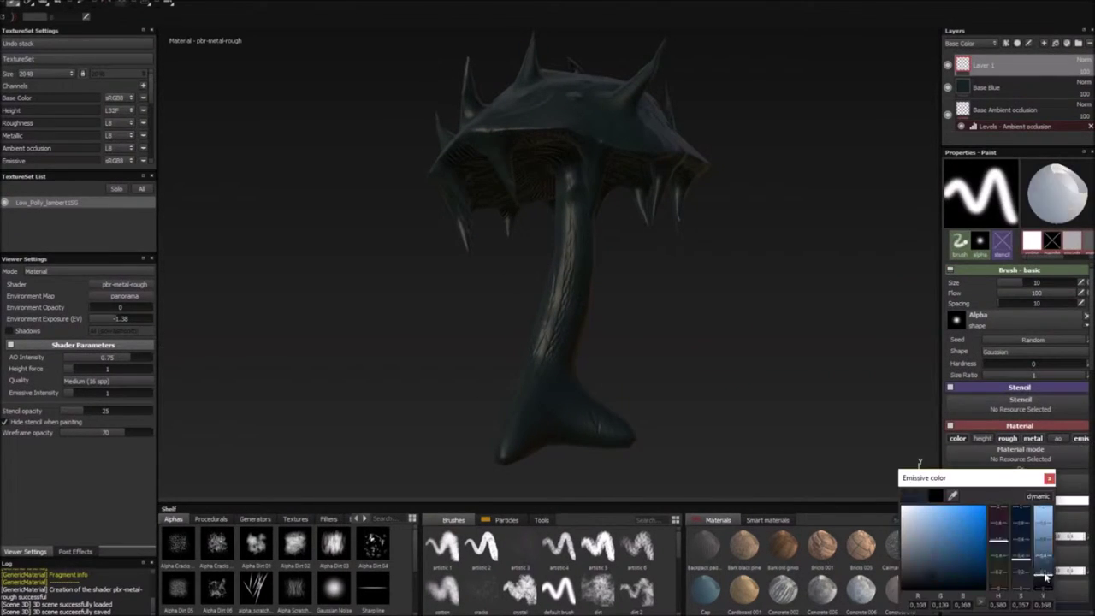
left_click(998, 440)
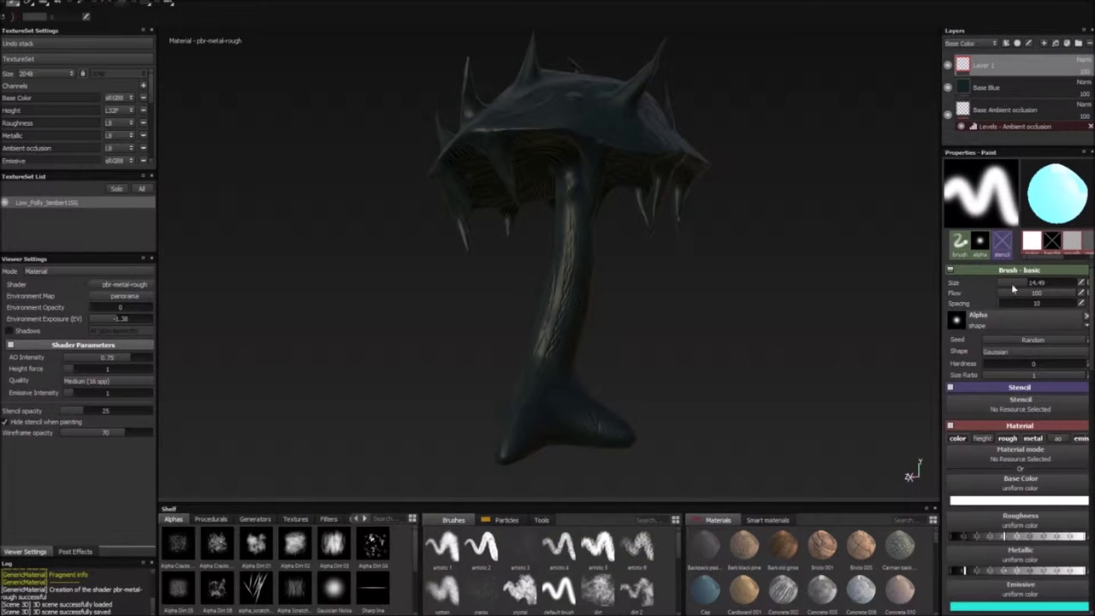
left_click_drag(565, 312, 574, 235)
mouse_move(728, 374)
left_mouse_down("alt")
mouse_move(677, 288)
mouse_move(763, 351)
left_mouse_up("alt")
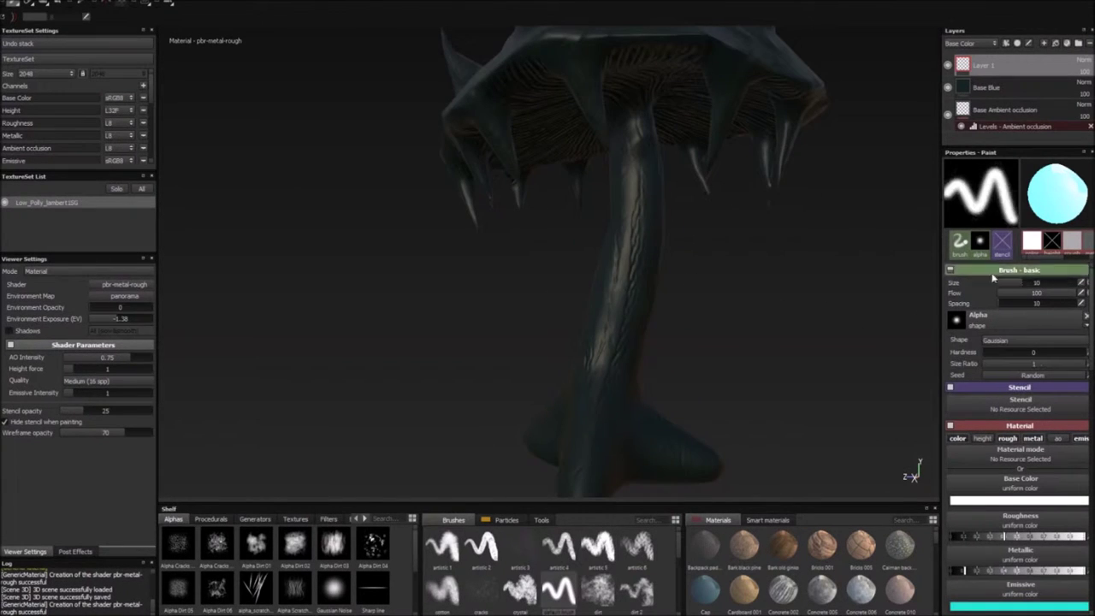
mouse_move(629, 265)
left_mouse_down("alt")
mouse_move(648, 269)
mouse_move(599, 428)
left_mouse_up("alt")
key("ctrl")
key("ctrl+z")
scroll(421, 584, "down", 1)
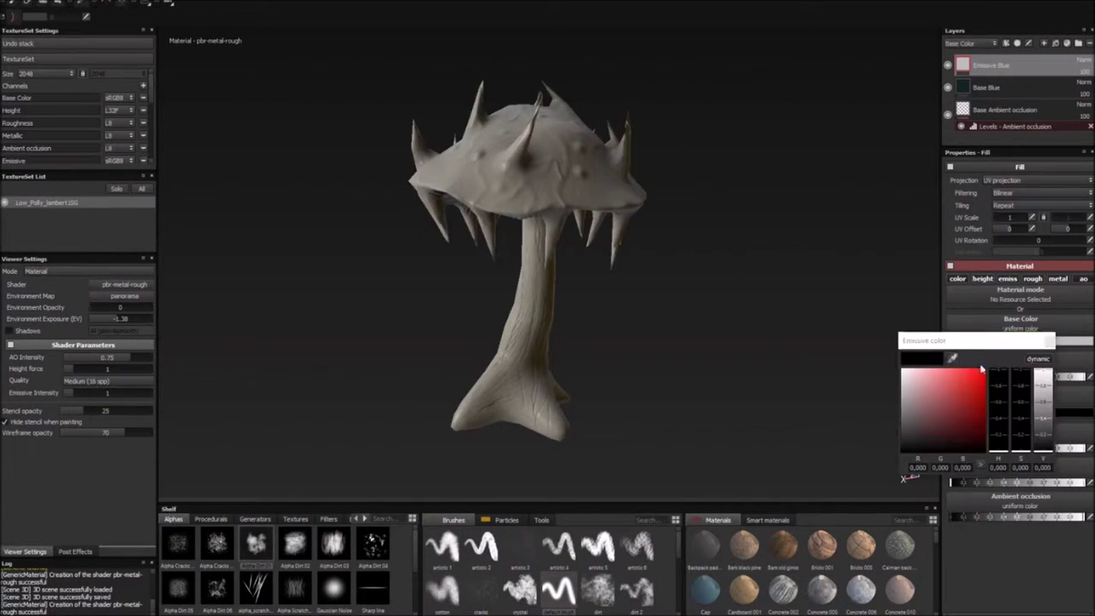
Set the Emissive Blue glow colour to cyan and check the glowing gills under the cap
left_click(969, 392)
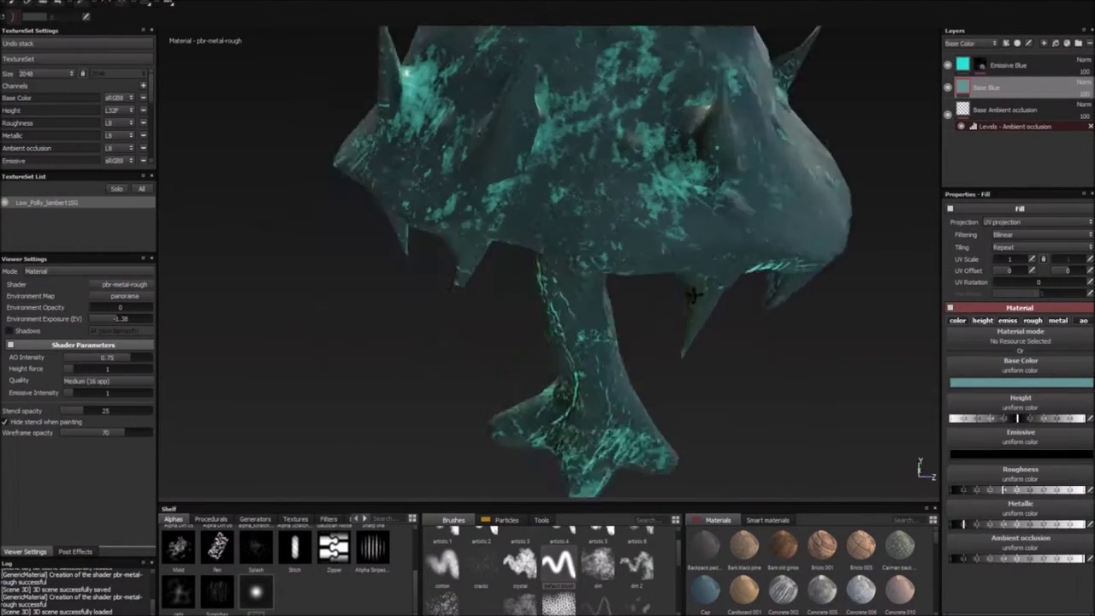
left_click_drag(664, 333, 581, 229, "alt")
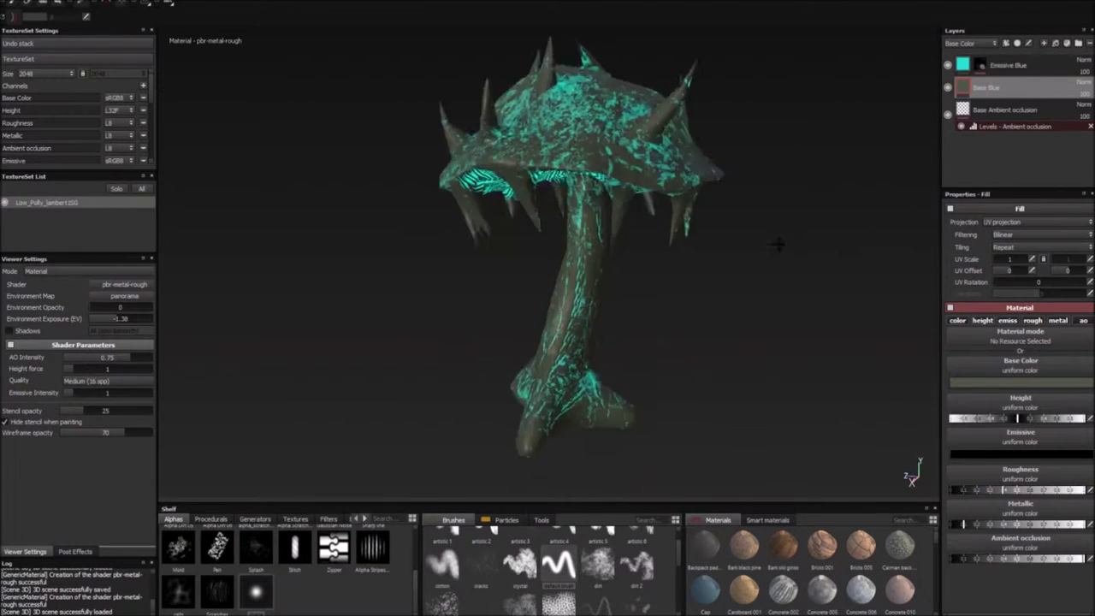
mouse_move(777, 244)
left_mouse_down("alt")
mouse_move(770, 350)
mouse_move(697, 214)
left_mouse_up("alt")
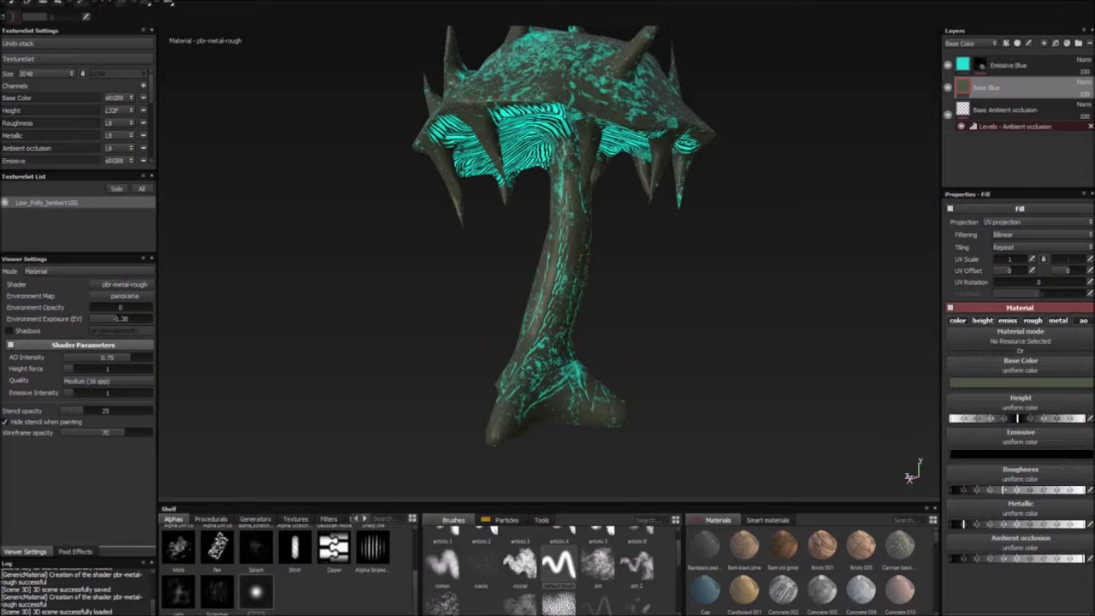
left_click(1021, 382)
Recolour Base Blue dark red and adjust the environment exposure to darken the render
left_click_drag(1013, 385, 1012, 343)
left_click(691, 398)
left_click_drag(691, 398, 599, 393, "alt")
mouse_move(120, 318)
left_mouse_down()
mouse_move(102, 326)
mouse_move(110, 318)
left_mouse_up()
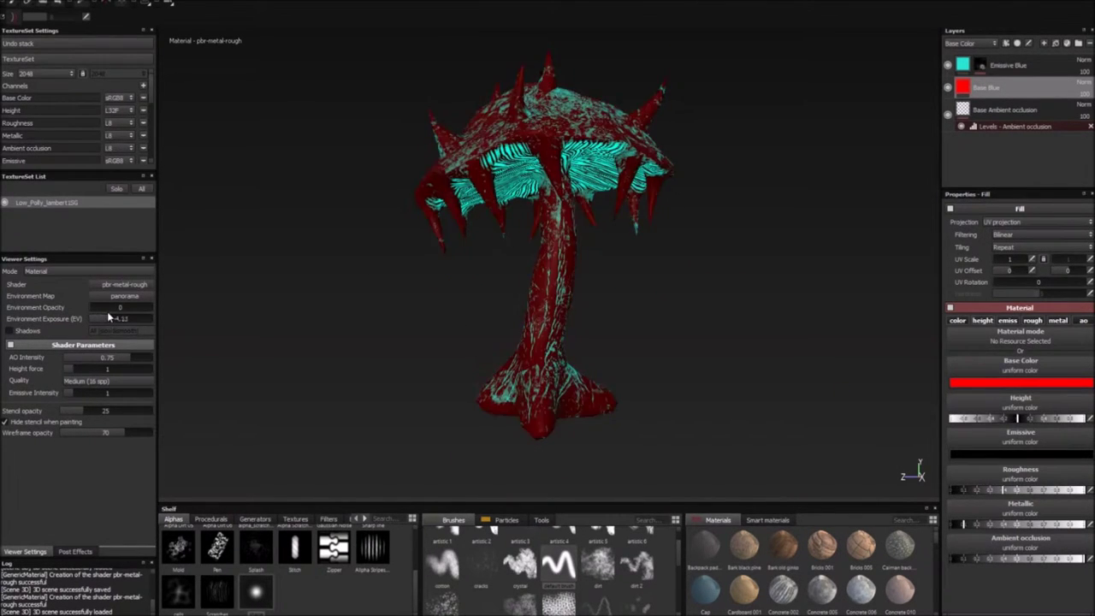
left_click_drag(701, 299, 798, 299, "alt")
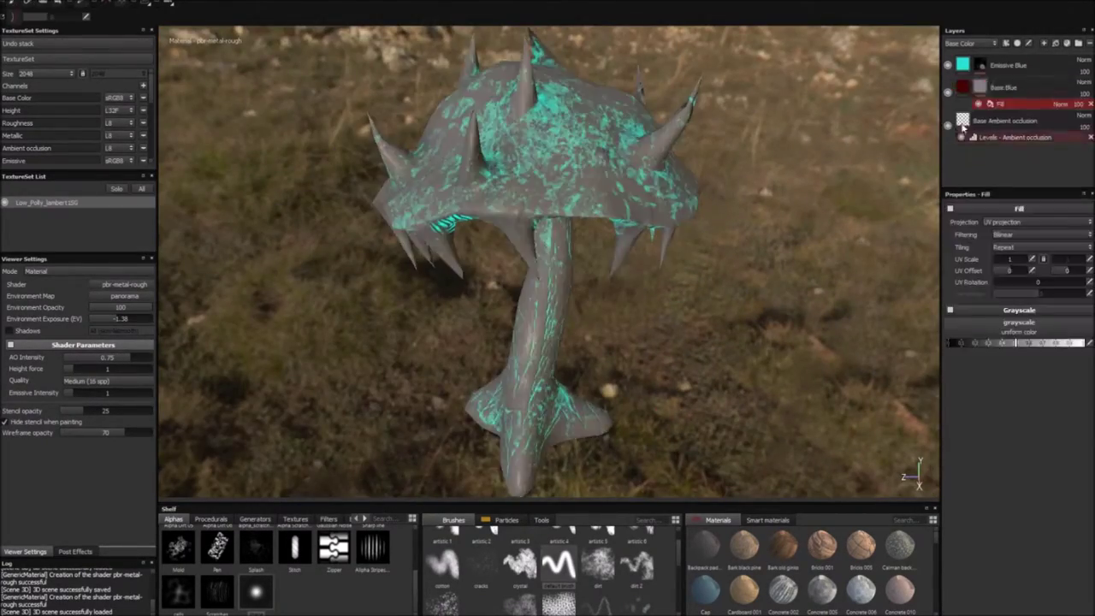
Apply Grunge Map 011 as the grayscale pattern and add a fill mask to Fill layer 1
left_click(1020, 323)
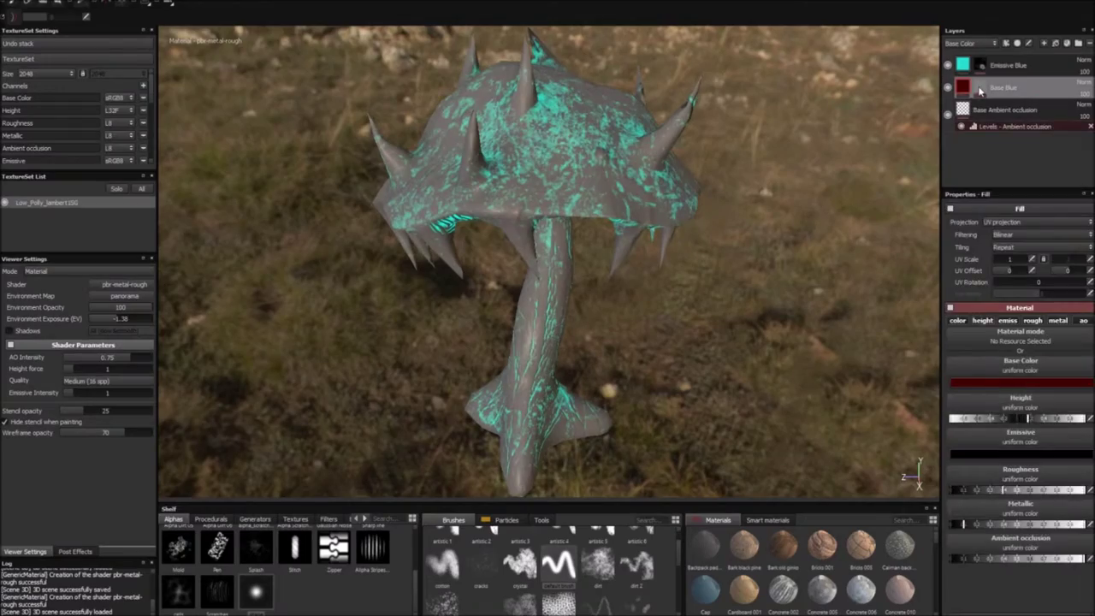
left_click(1066, 385)
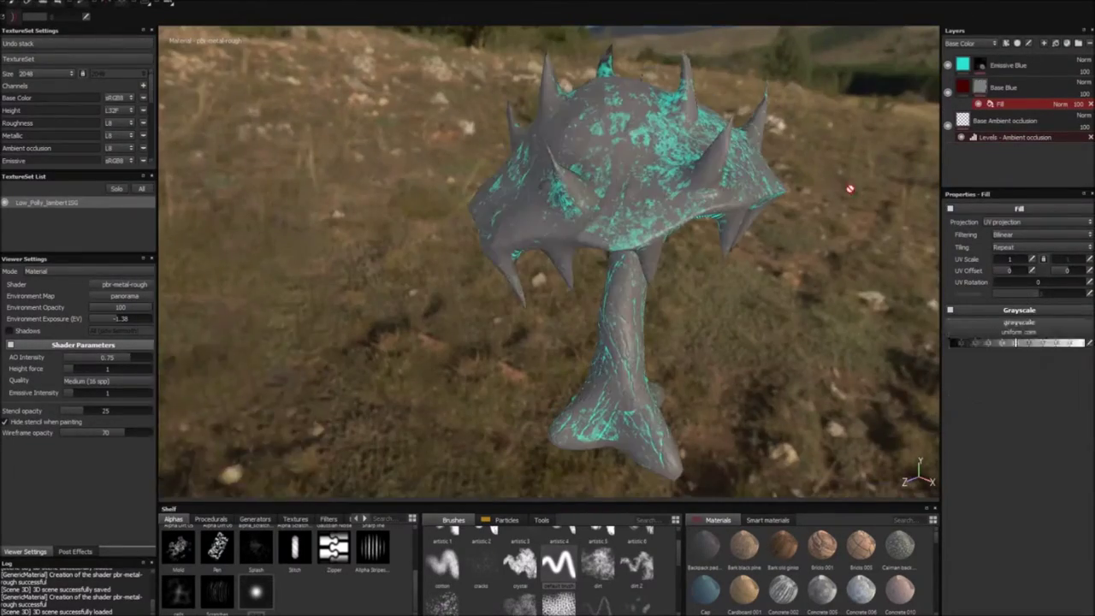
right_click(997, 86)
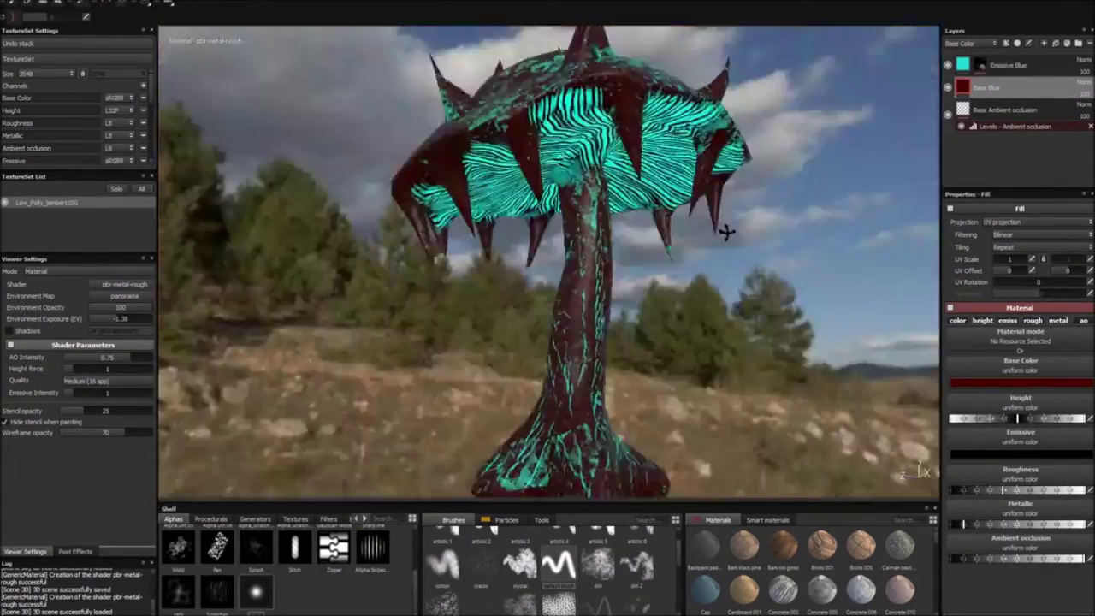
left_click(984, 382)
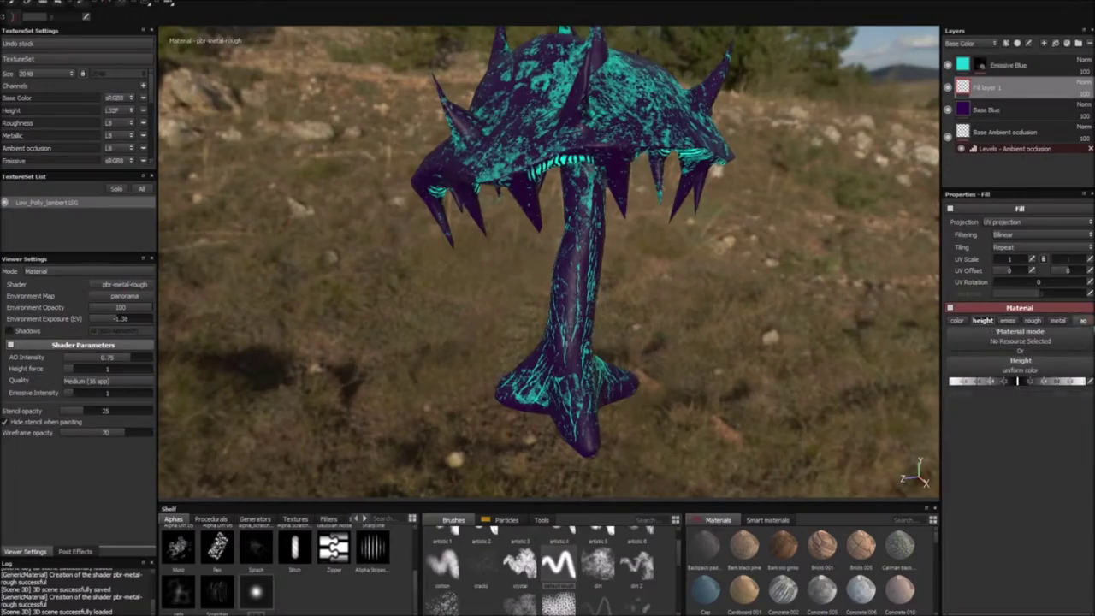
right_click(1015, 87)
left_click(1016, 115)
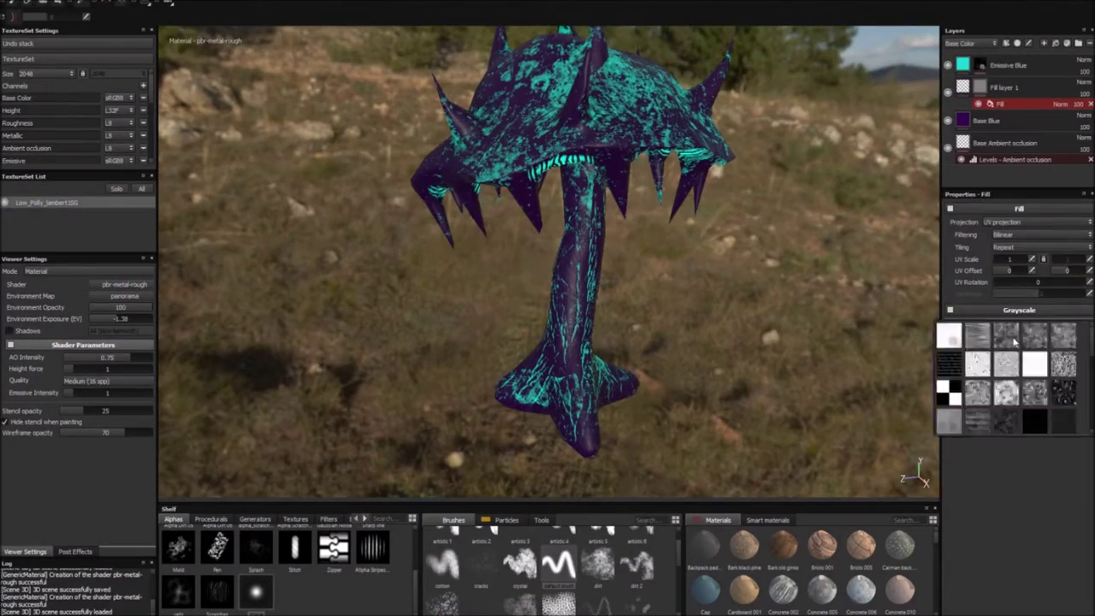
Assign Grunge Map 007 to Fill layer 1's mask and look closer at the cap
left_click(979, 391)
left_click_drag(548, 257, 670, 101, "alt")
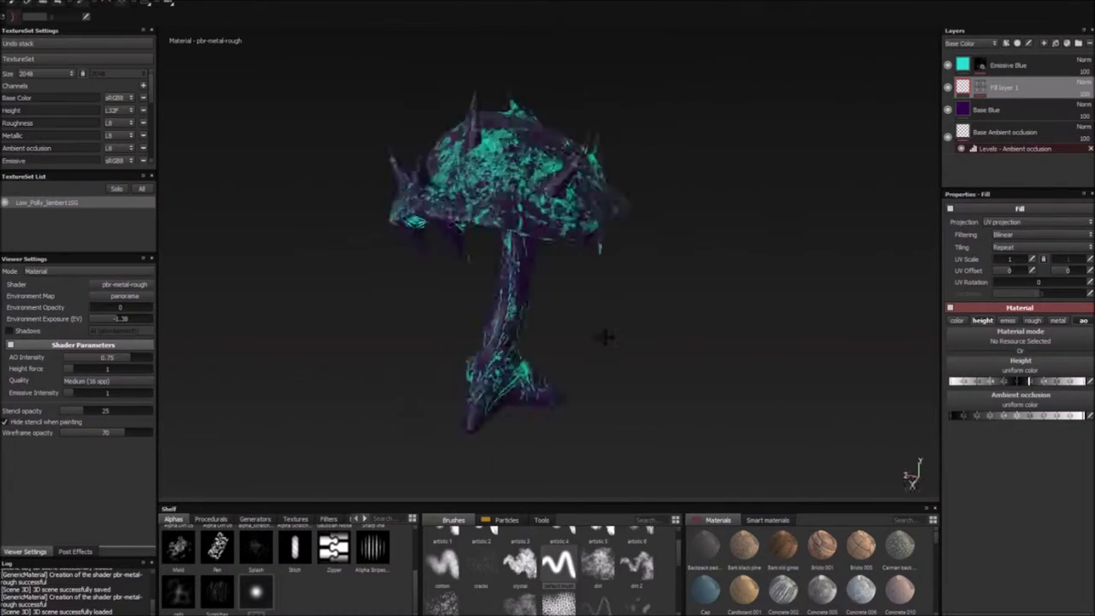
right_click(993, 96)
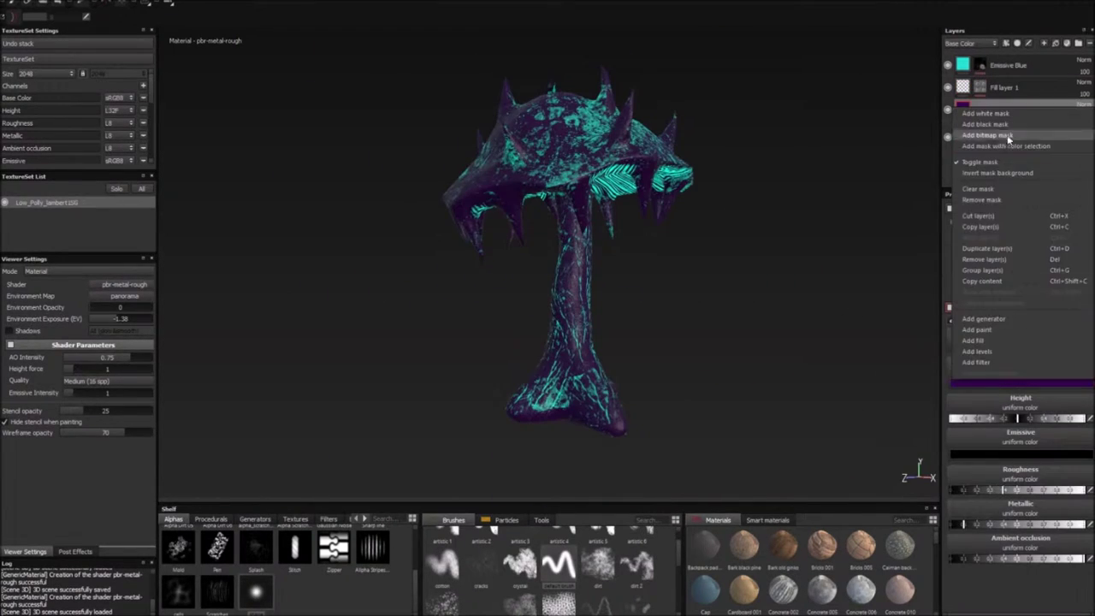
Give Base Blue copy 1 a black mask filled with the BnW Spots texture
left_click(975, 331)
left_click(1018, 385)
right_click(992, 107)
left_click(997, 126)
left_click(955, 325)
left_click(1064, 428)
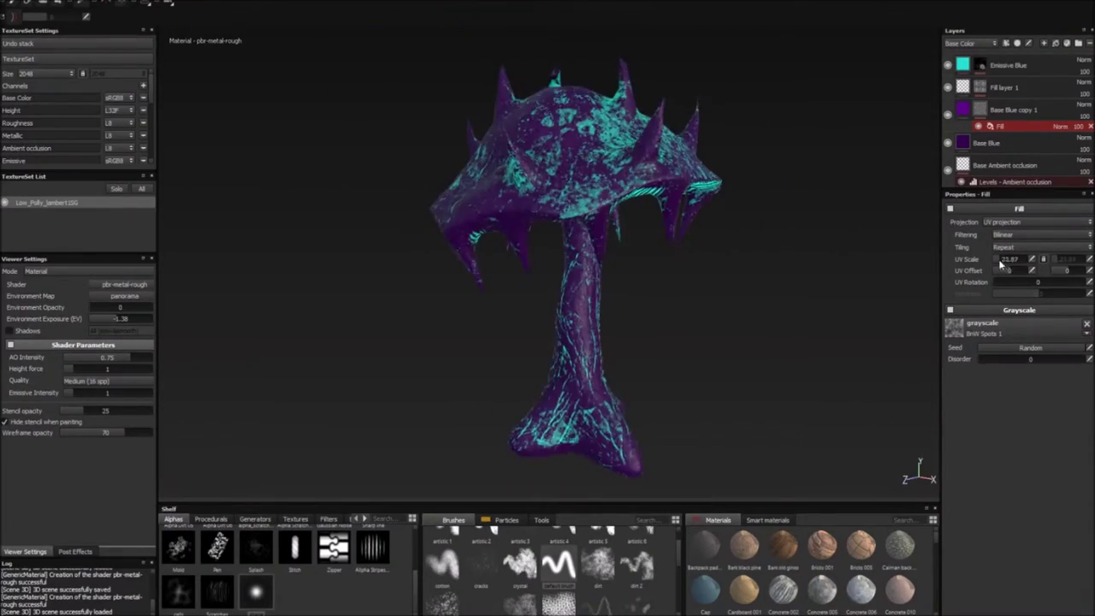
Change Base Blue copy 1's base colour from purple to dark blue
left_click(1014, 109)
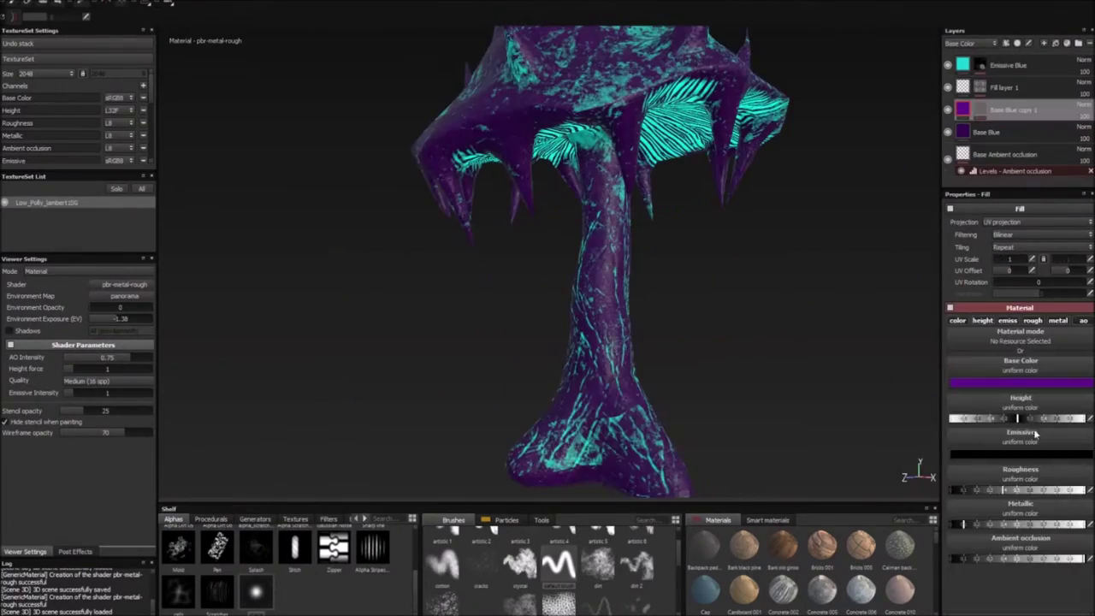
left_click(1017, 383)
left_click_drag(998, 368, 998, 377)
left_click(757, 333)
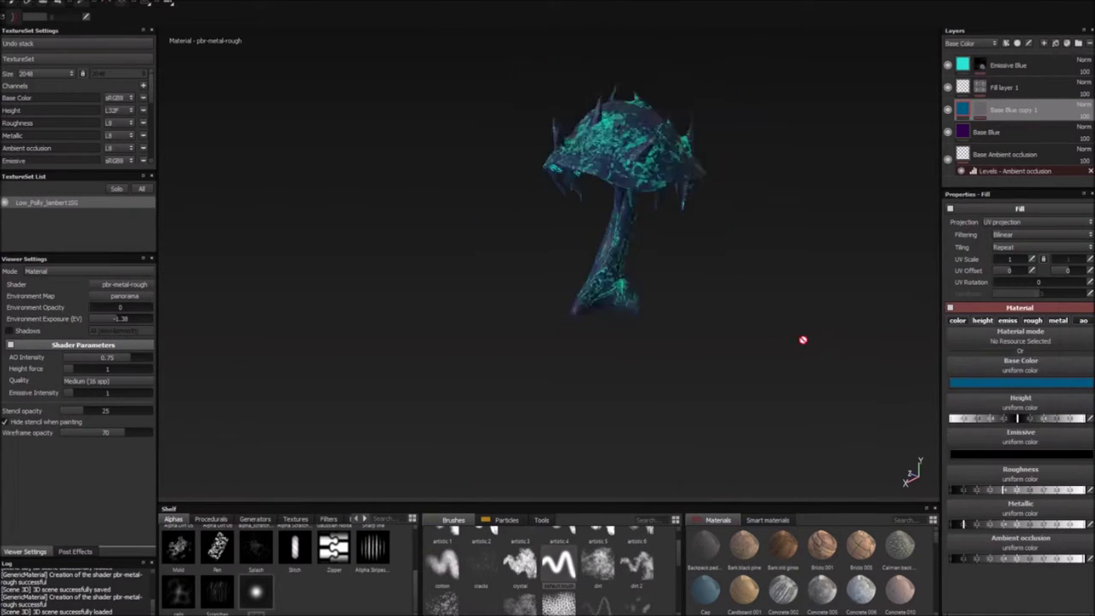
Add a Levels effect to Base Blue copy 1 with midtone 1.301
right_click(980, 110)
left_click(977, 352)
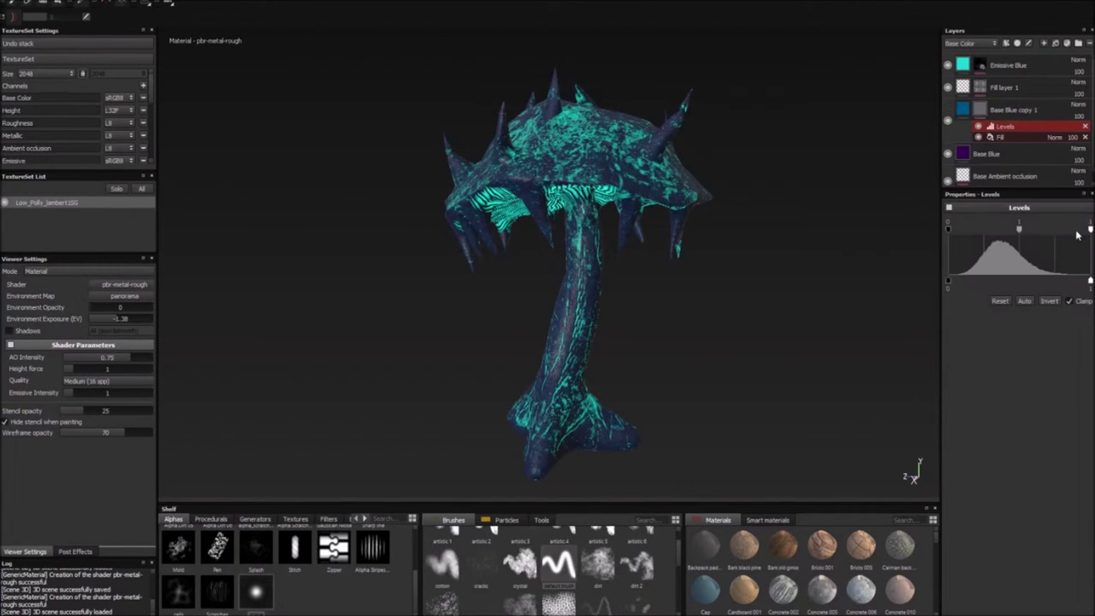
left_click_drag(1022, 230, 1020, 230)
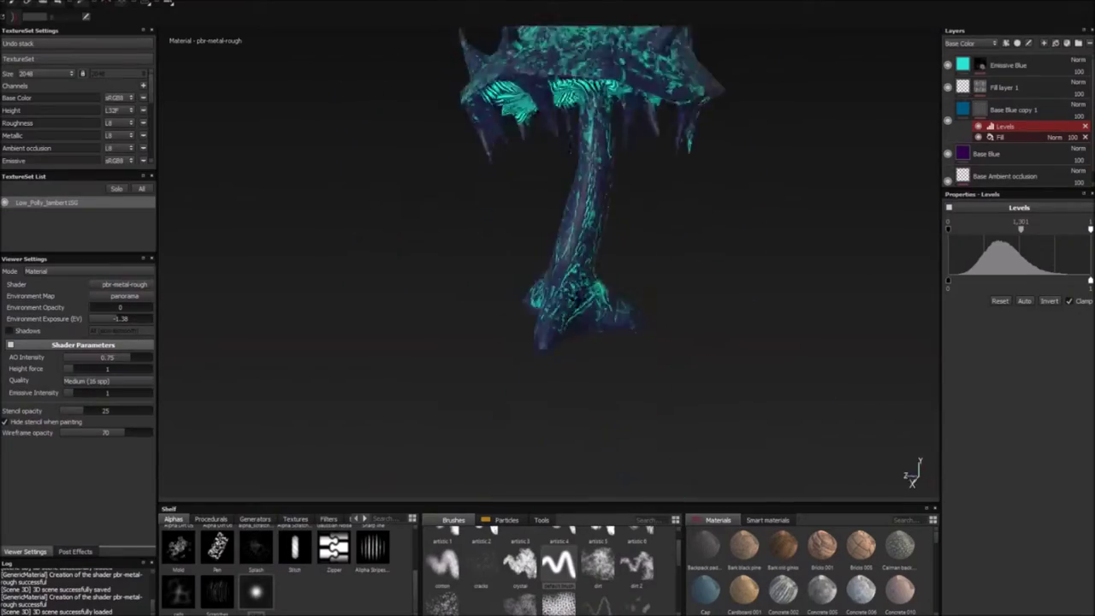
mouse_move(548, 257)
left_mouse_down("alt")
mouse_move(599, 214)
mouse_move(651, 240)
mouse_move(616, 257)
mouse_move(776, 156)
left_mouse_up("alt")
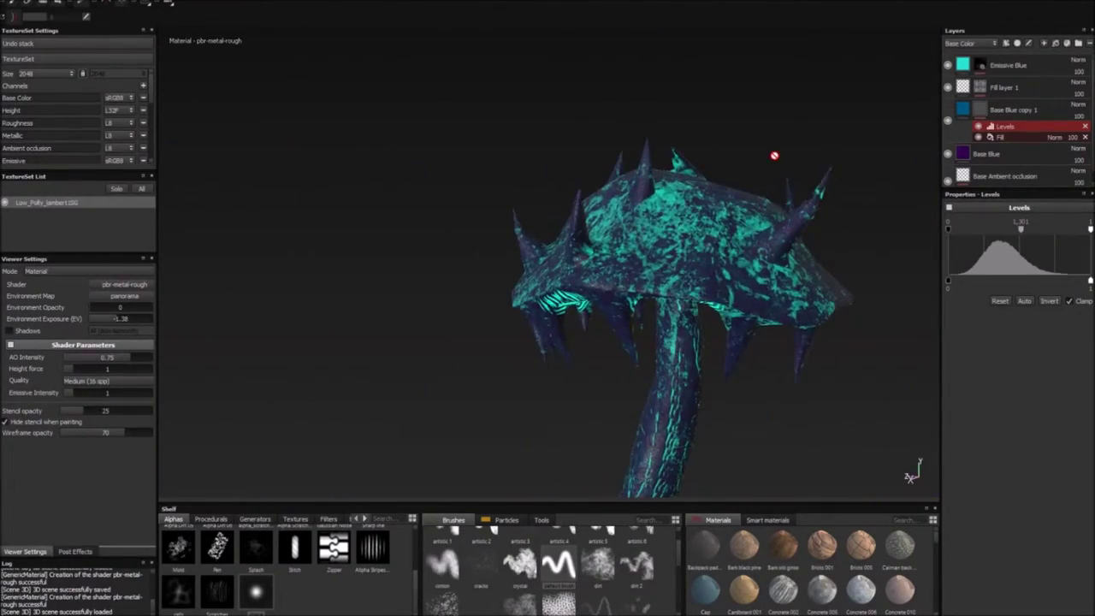
left_click(1017, 43)
Add a black mask to Fill layer 2
key("1")
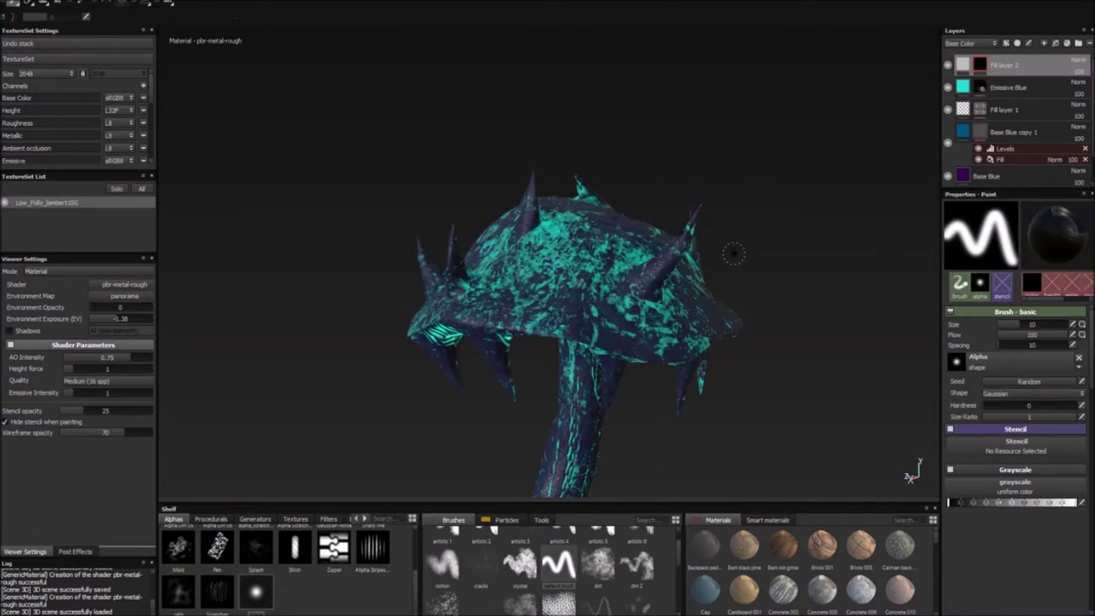
scroll(599, 257, "up", 3)
right_click(1004, 65)
left_click(1027, 128)
scroll(652, 293, "up", 3)
mouse_move(652, 293)
left_mouse_down("alt")
mouse_move(582, 266)
mouse_move(599, 291)
mouse_move(567, 108)
mouse_move(618, 252)
mouse_move(599, 240)
mouse_move(830, 151)
left_mouse_up("alt")
scroll(581, 265, "down", 3)
scroll(568, 108, "up", 3)
scroll(568, 108, "down", 4)
scroll(618, 252, "up", 4)
Set Fill layer 2's base colour to dark blue and try purple-blue and cyan emissive colours
left_click(1085, 81)
left_click(1061, 310)
left_click(1050, 309)
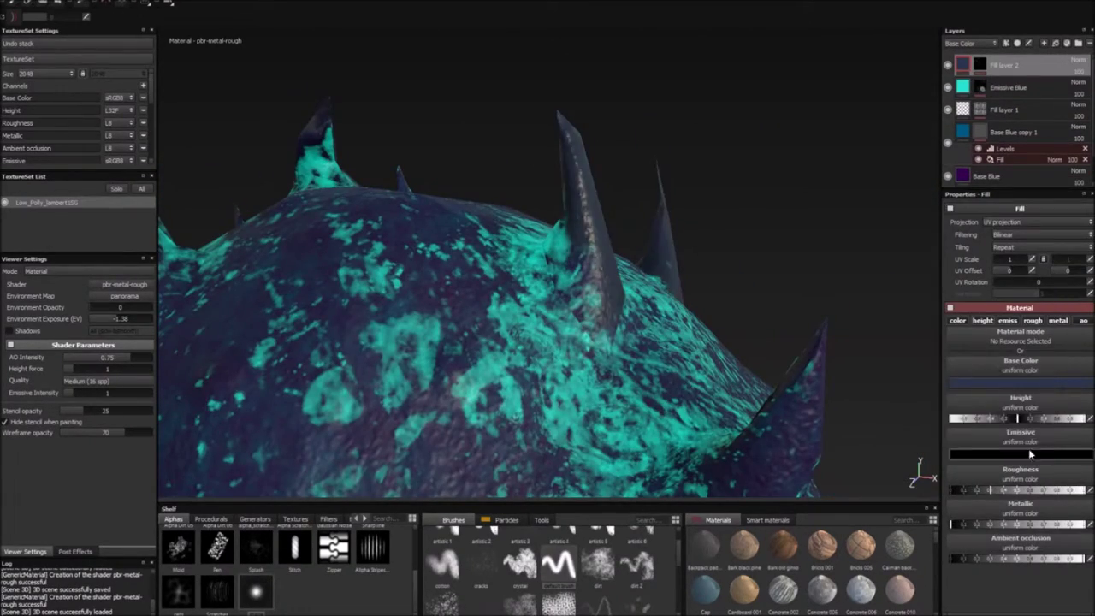
left_click(1028, 454)
mouse_move(1000, 411)
left_mouse_down()
mouse_move(999, 385)
mouse_move(1000, 428)
left_mouse_up()
scroll(705, 284, "down", 5)
scroll(705, 284, "up", 5)
left_click(1021, 454)
scroll(843, 274, "down", 5)
Set Fill layer 2's emissive colour to black and view the cap from above
left_click_drag(843, 274, 833, 316, "alt")
left_click(1020, 454)
left_click_drag(1000, 385, 999, 428)
mouse_move(833, 316)
left_mouse_down("alt")
mouse_move(730, 435)
mouse_move(689, 245)
mouse_move(716, 269)
left_mouse_up("alt")
scroll(713, 223, "up", 3)
mouse_move(710, 183)
left_mouse_down("alt")
mouse_move(805, 404)
mouse_move(1050, 68)
left_mouse_up("alt")
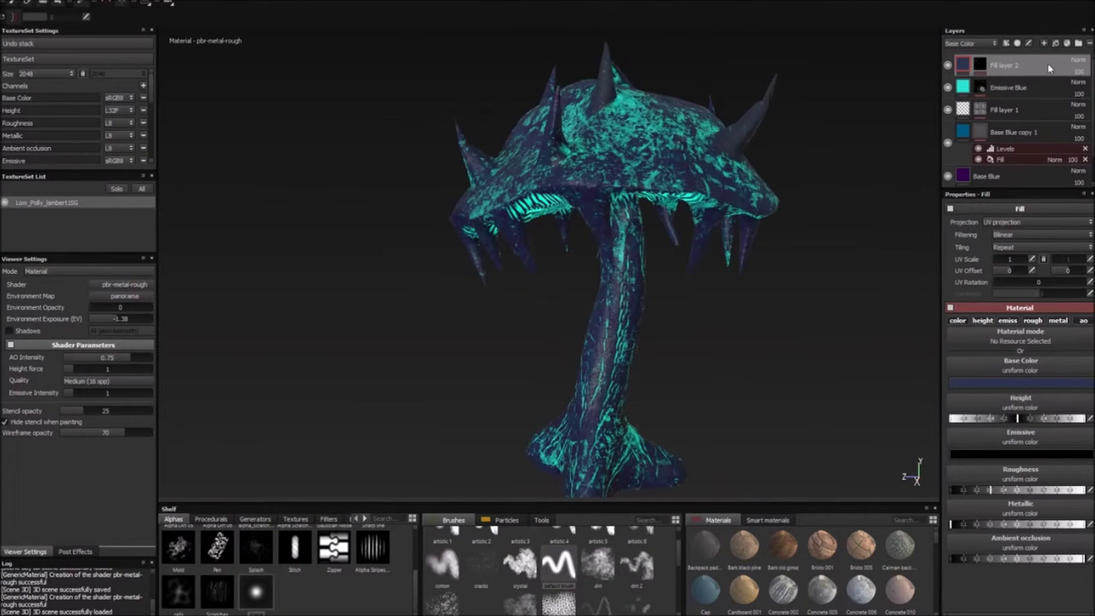
left_click(980, 65)
Drive Fill layer 2's mask with MG Dripping Rust: stronger drips, less spreading, Spreading Smoothness 0.84
right_click(980, 65)
left_click(1001, 102)
left_click(1004, 245)
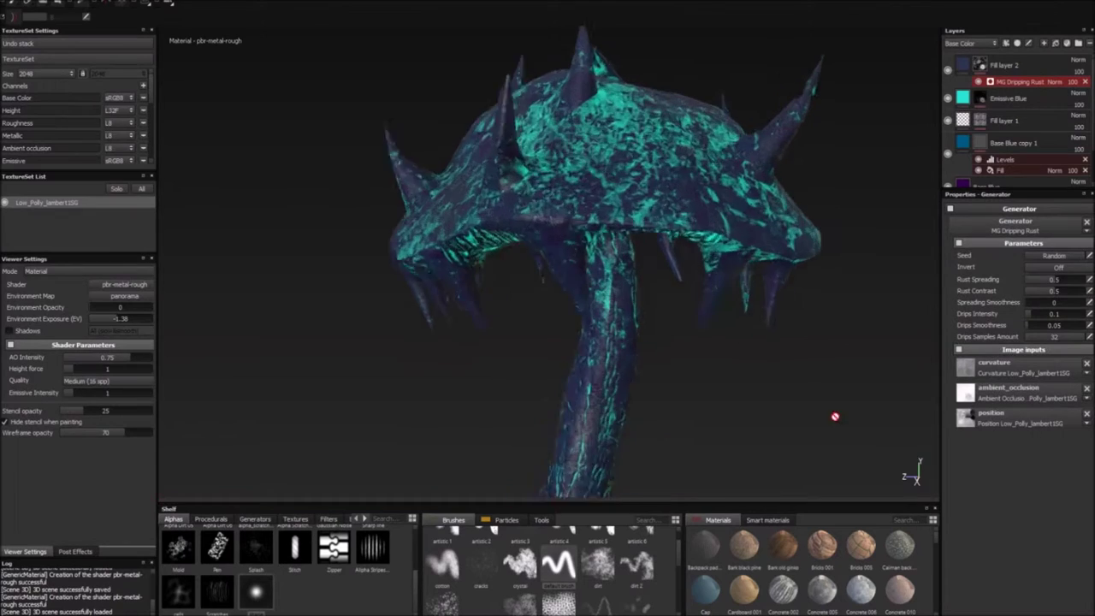
left_click_drag(833, 416, 847, 360, "alt")
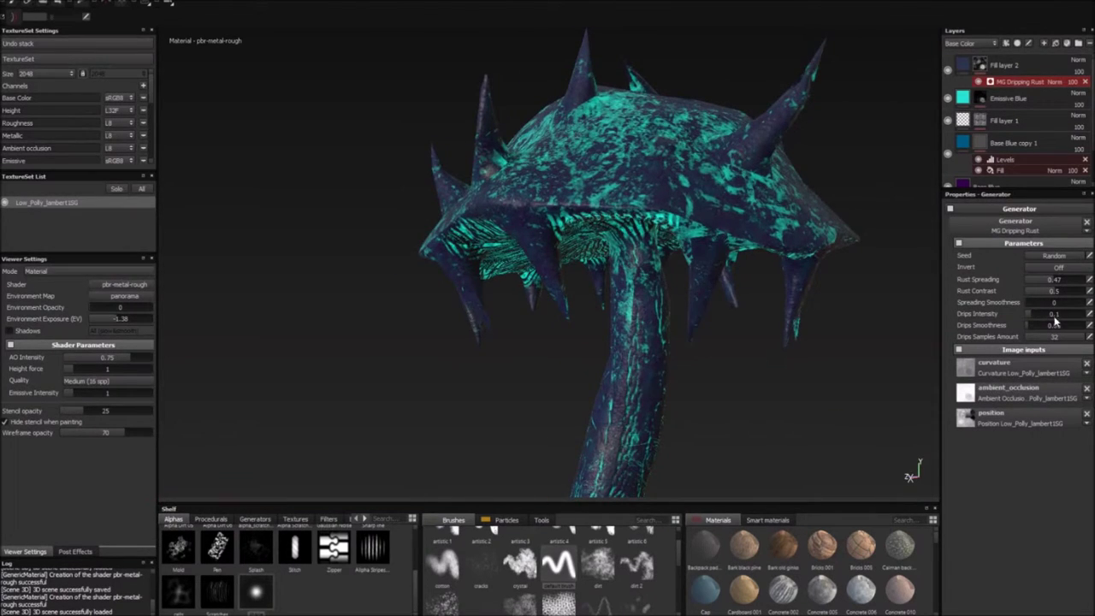
left_click_drag(728, 342, 599, 342, "alt")
left_click(1038, 280)
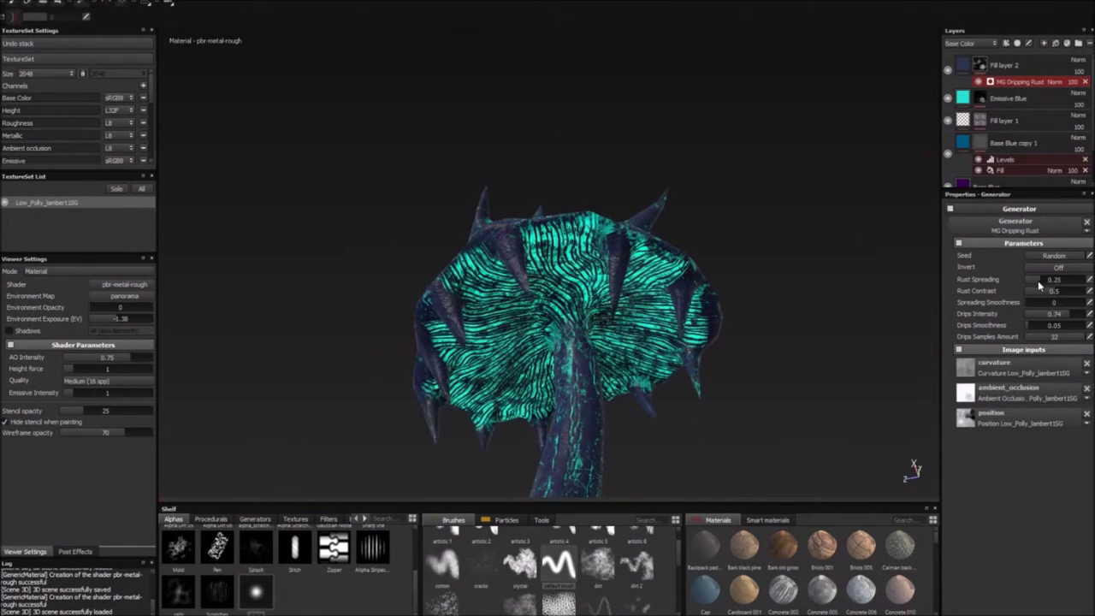
left_click(1073, 302)
mouse_move(781, 355)
left_mouse_down("alt")
mouse_move(724, 283)
mouse_move(692, 147)
left_mouse_up("alt")
Add a colour-only paint layer and enlarge the brush to about 26.5
left_click(1004, 65)
left_click(1018, 343)
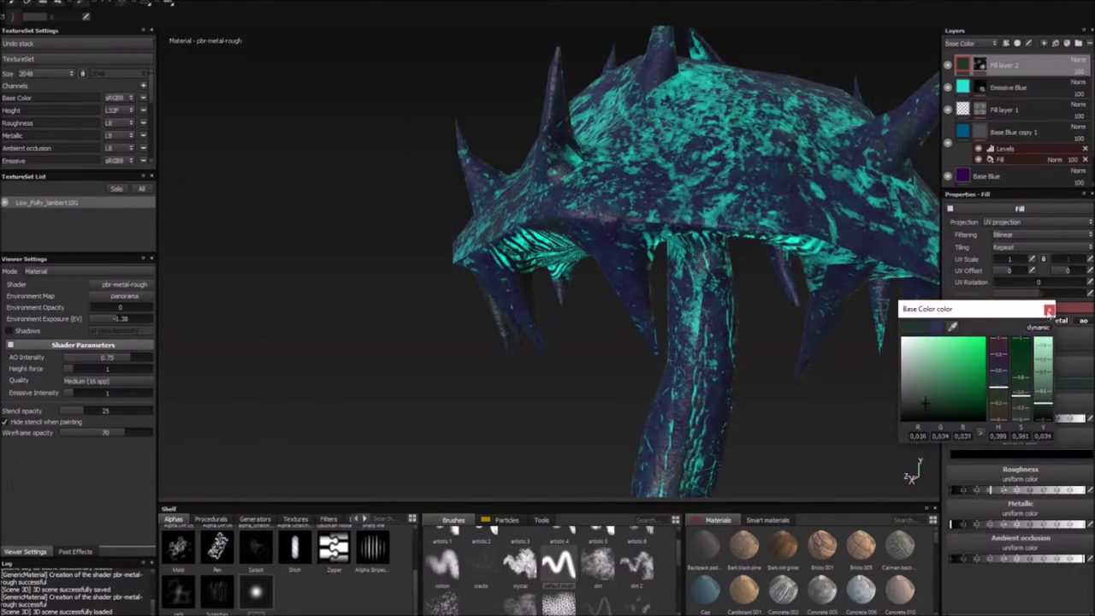
left_click(1049, 309)
key("f")
left_click_drag(548, 283, 800, 296, "alt")
left_click(1043, 42)
left_click(958, 480)
mouse_move(687, 366)
right_mouse_down("ctrl")
mouse_move(719, 366)
mouse_move(1084, 78)
right_mouse_up("ctrl")
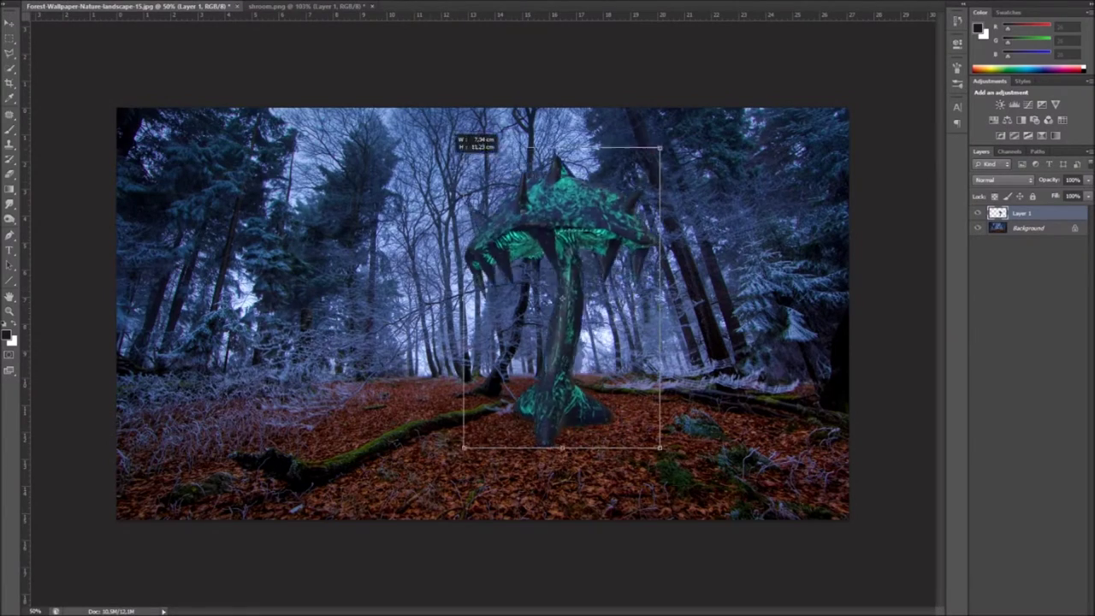
Scale and position the mushroom layer so it stands in the forest clearing
mouse_move(605, 342)
left_mouse_down()
mouse_move(560, 338)
mouse_move(594, 335)
left_mouse_up()
key("Return")
mouse_move(556, 368)
left_mouse_down("alt")
mouse_move(420, 351)
mouse_move(480, 321)
left_mouse_up("alt")
key("ctrl+t")
left_click_drag(513, 427, 822, 428)
left_click_drag(905, 342, 902, 274, "ctrl")
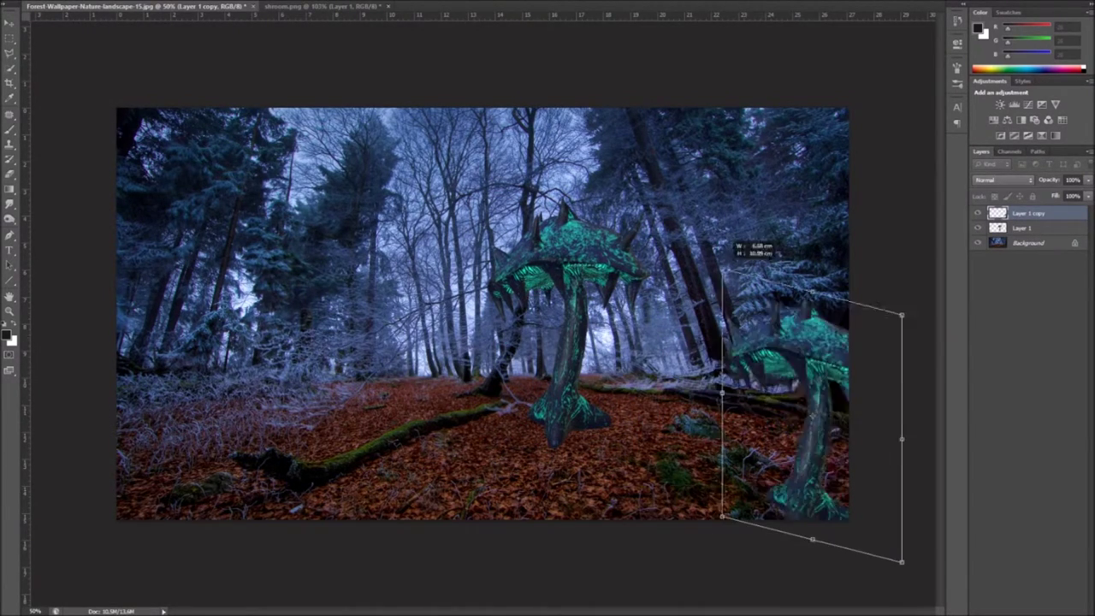
left_click_drag(822, 385, 282, 368)
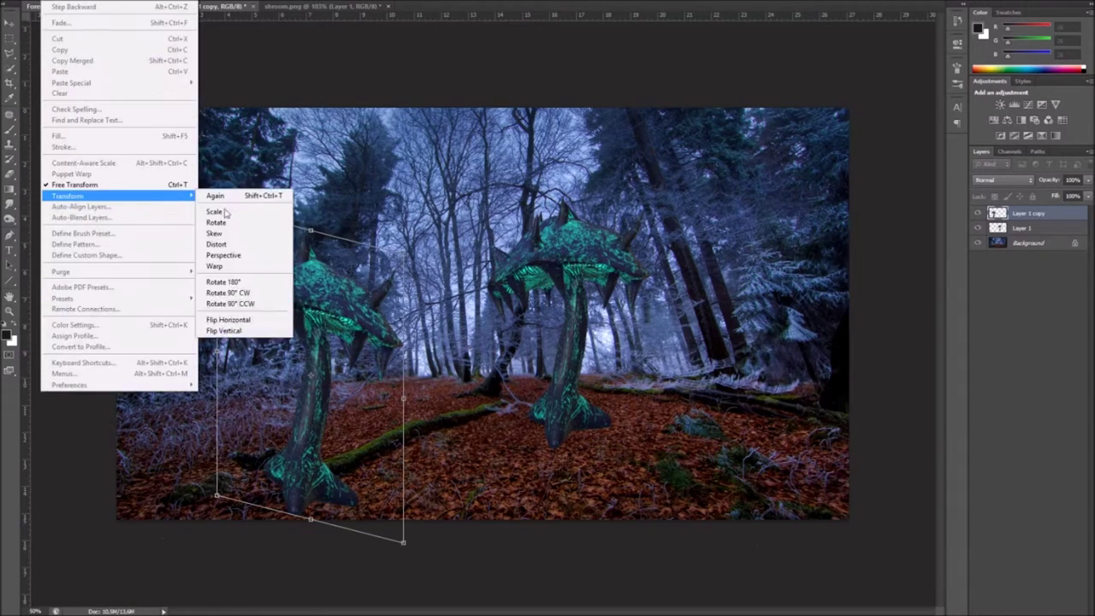
left_click(240, 320)
left_click_drag(351, 272, 445, 353)
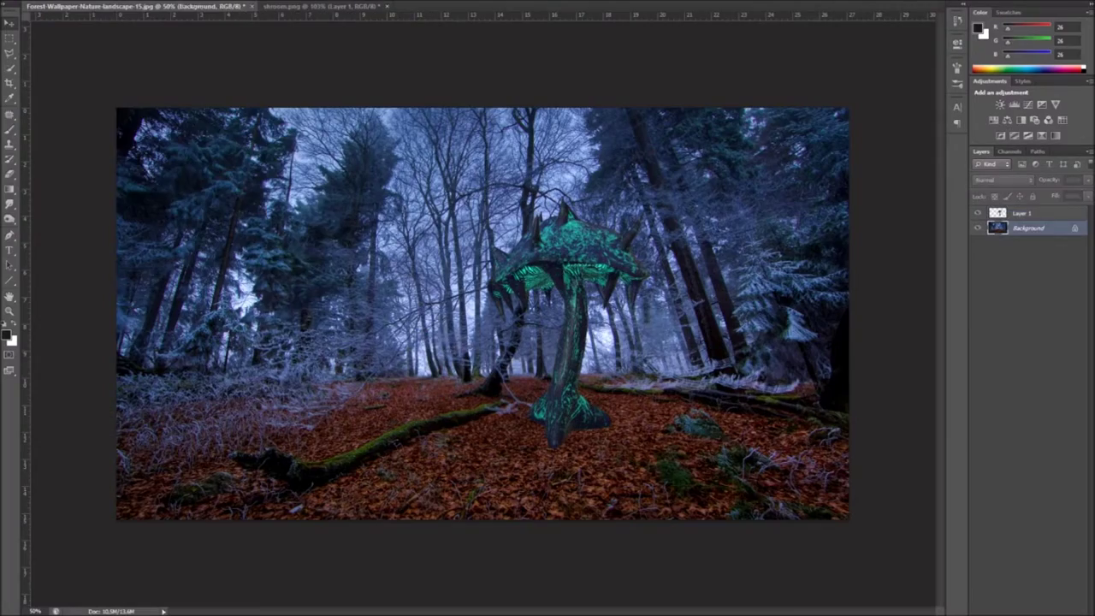
Duplicate the Background layer and darken it with Brightness/Contrast at Brightness -150
left_click(234, 2)
left_click_drag(740, 201, 711, 201)
left_click(831, 210)
key("ctrl+j")
left_click(119, 4)
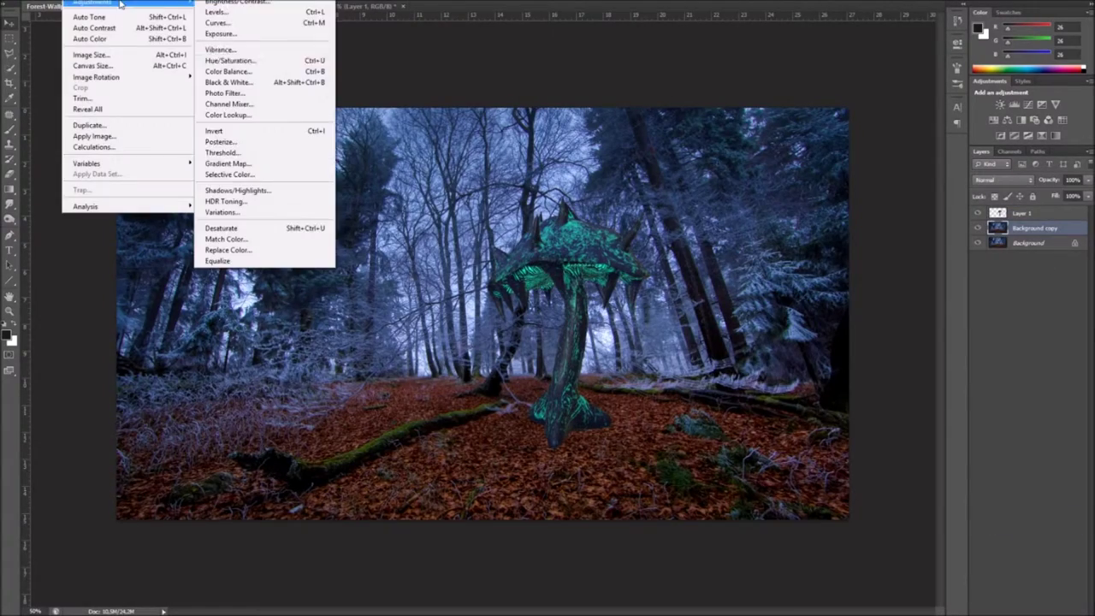
left_click(251, 4)
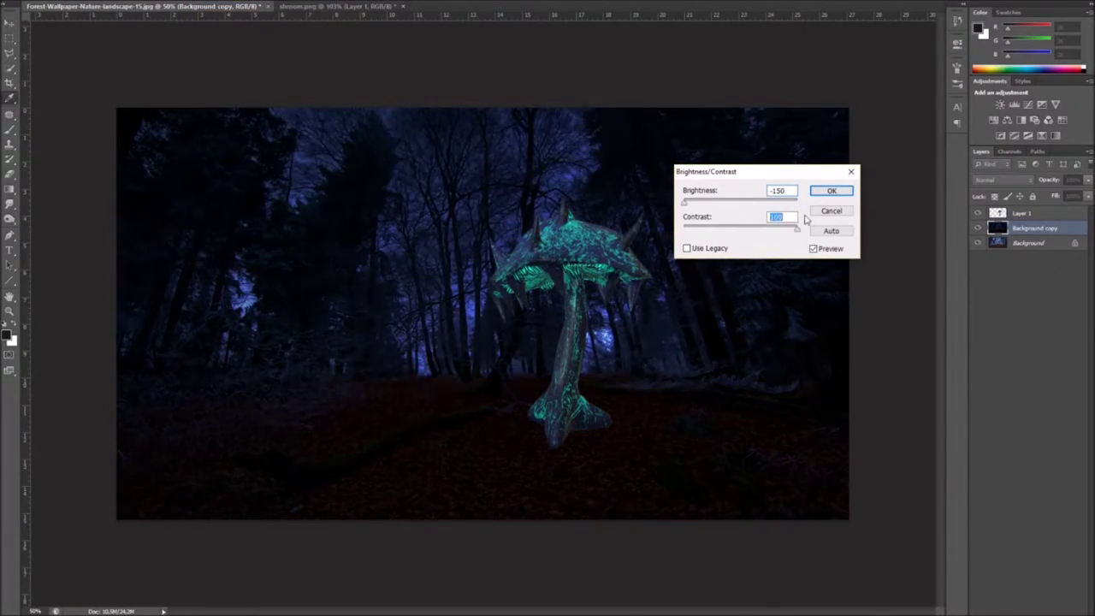
left_click(832, 190)
Apply Brightness/Contrast -150 a second time to push the forest into night
left_click(72, 2)
left_click(120, 4)
left_click(251, 4)
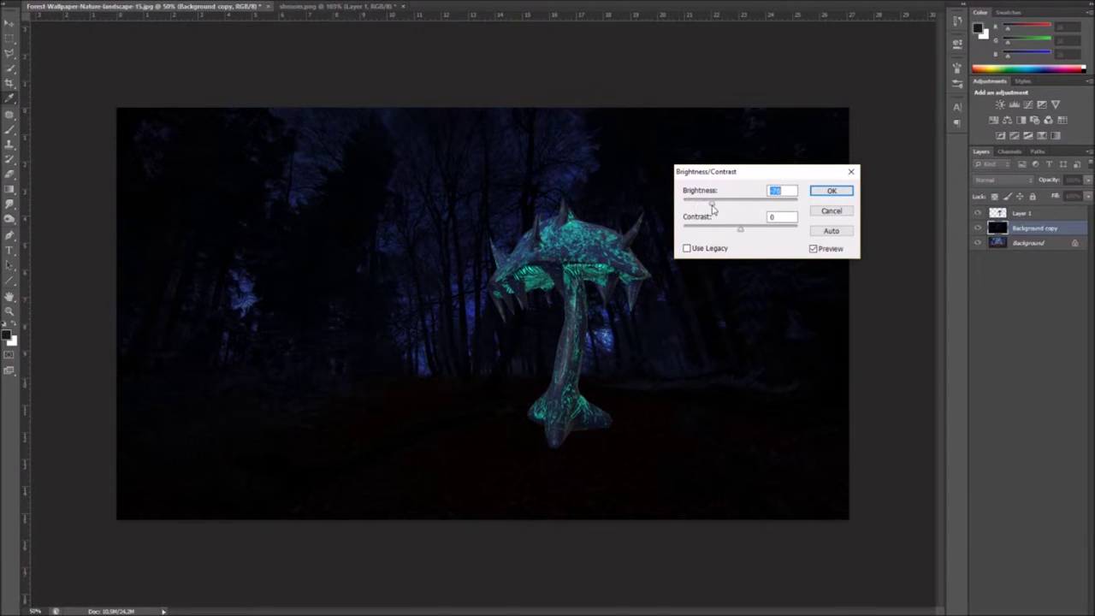
key("Return")
scroll(572, 421, "up", 5, "alt")
key("alt+bracketright")
key("b")
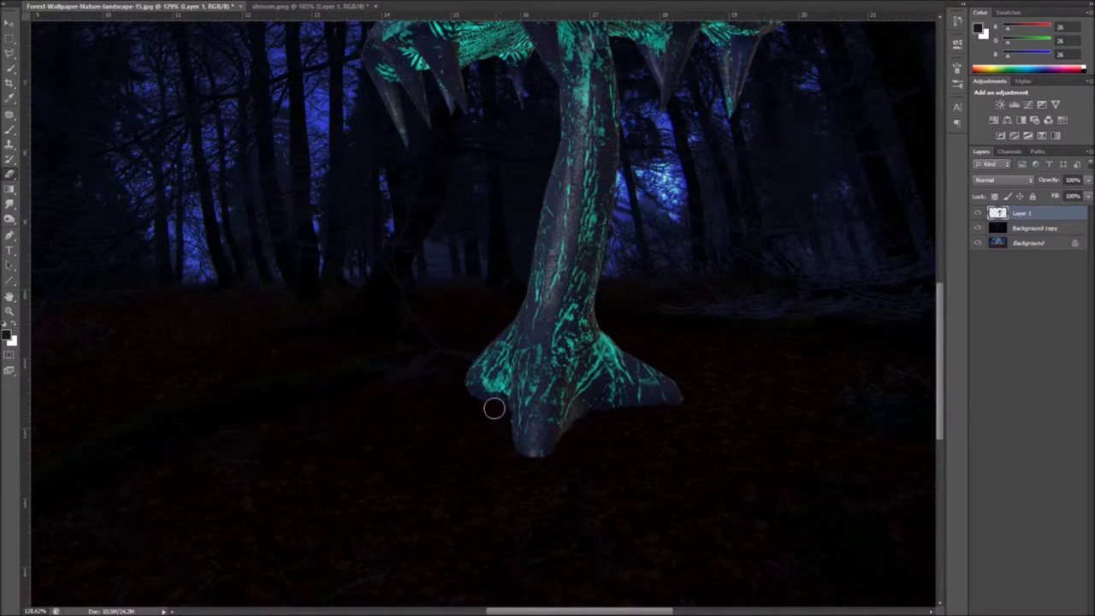
Prepare a soft brush for erasing the darkened layer around the mushroom base
scroll(461, 392, "down", 3, "alt")
scroll(542, 439, "up", 1, "alt")
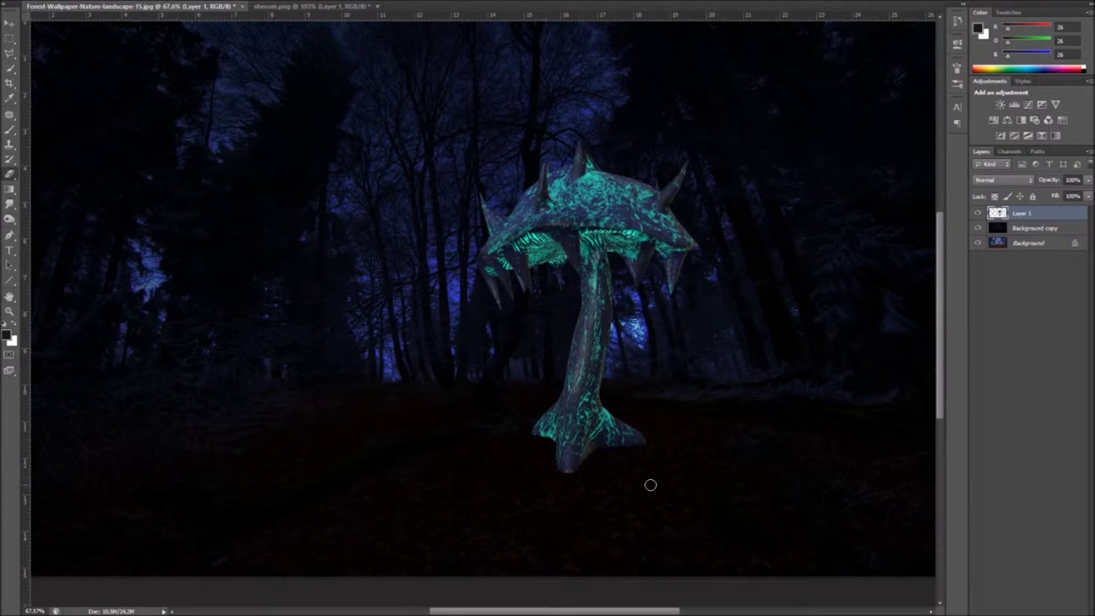
scroll(642, 452, "down", 1, "alt")
right_click(1020, 213)
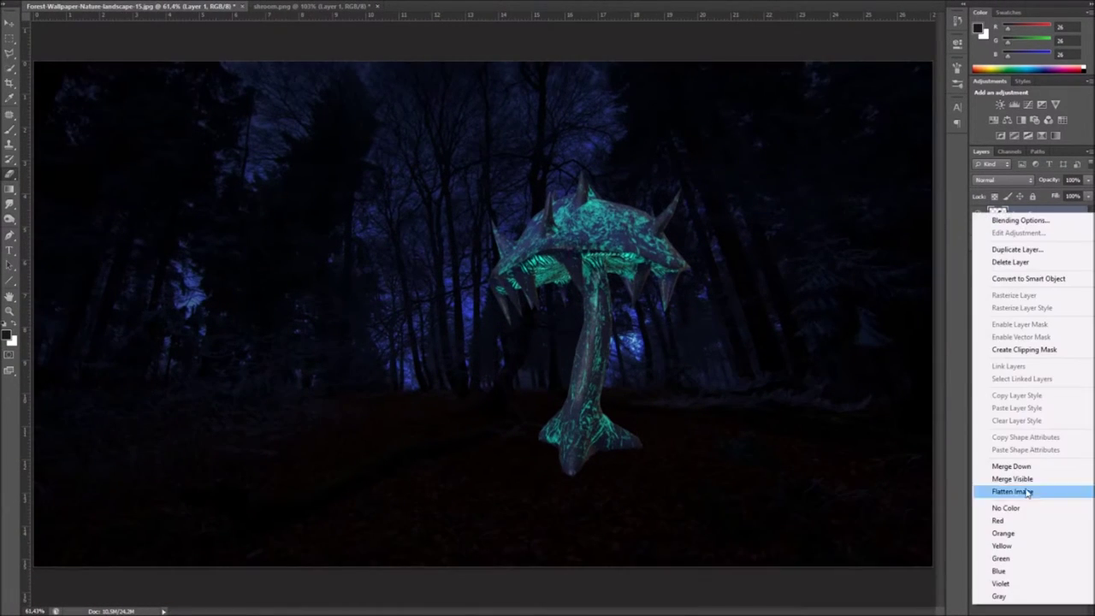
left_click(640, 412)
right_click(78, 51)
key("Escape")
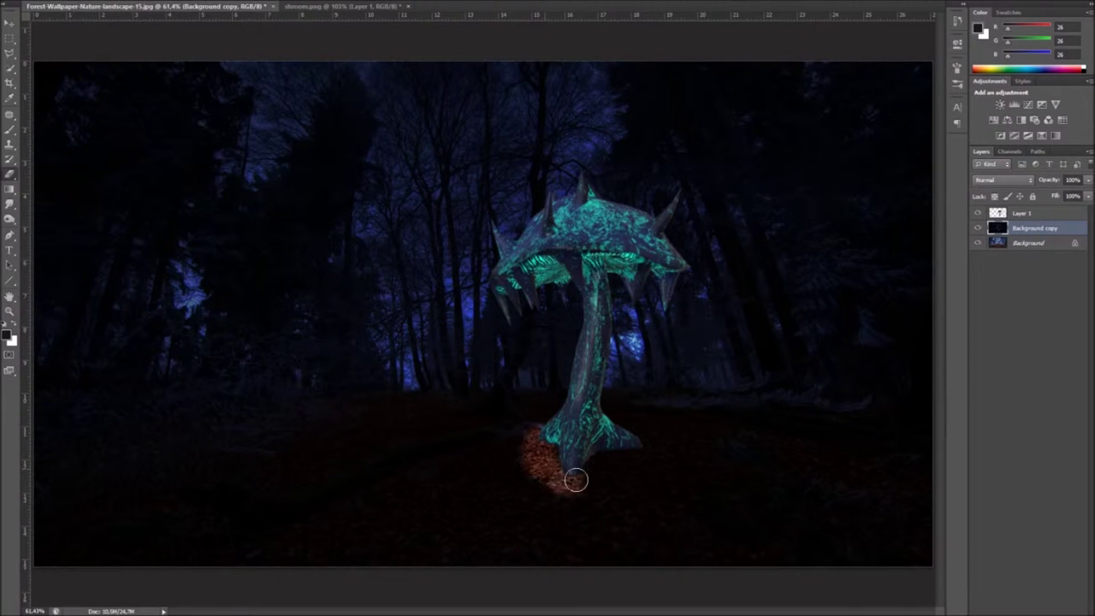
Erase through the darkened copy to reveal a lit patch of orange leaves at the mushroom's base
key("ctrl+z")
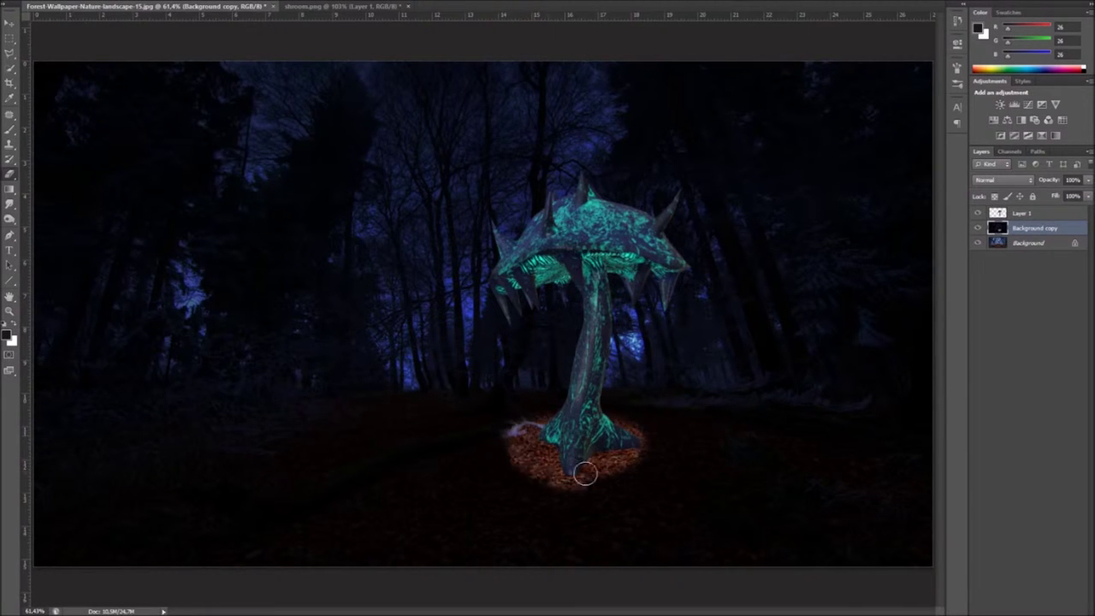
scroll(562, 463, "up", 3, "alt")
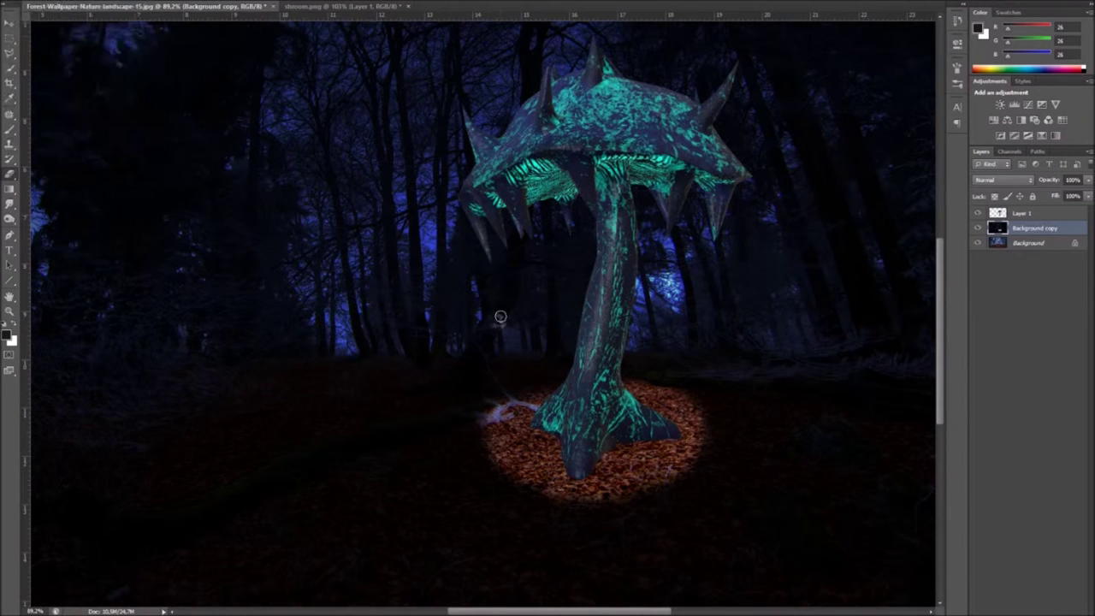
scroll(459, 377, "down", 2, "alt")
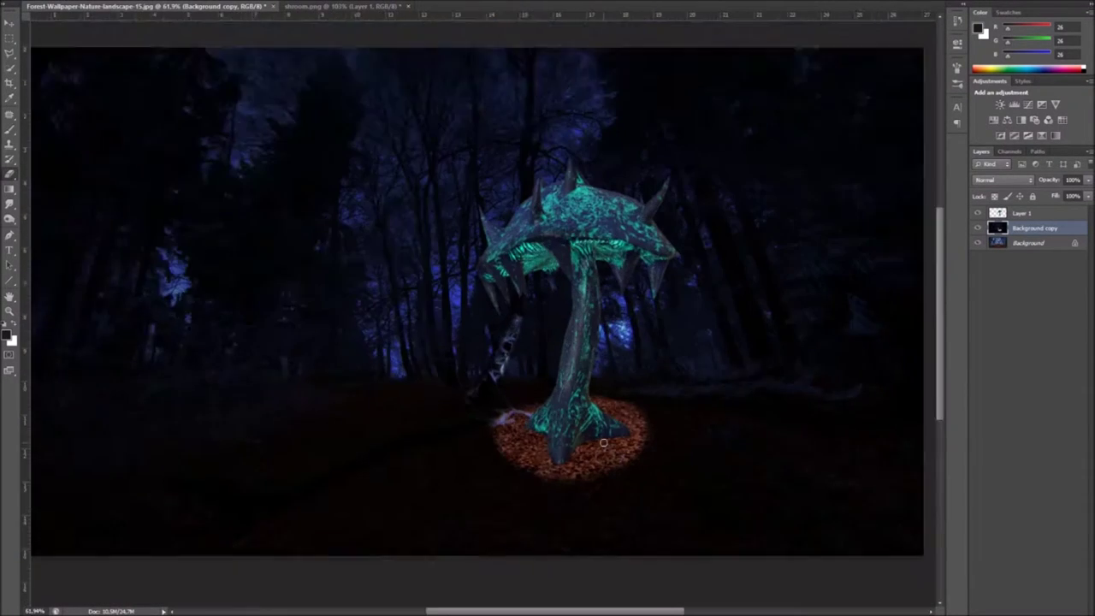
scroll(509, 424, "up", 1, "alt")
scroll(509, 424, "up", 1, "alt")
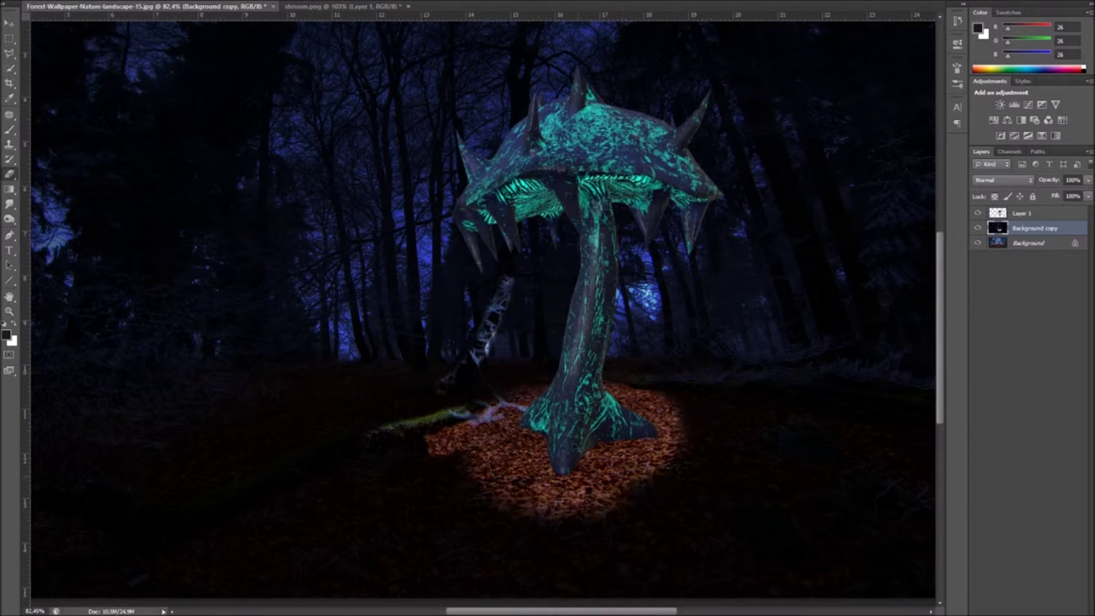
scroll(615, 457, "down", 3, "alt")
scroll(615, 457, "up", 2, "alt")
key("alt+bracketleft")
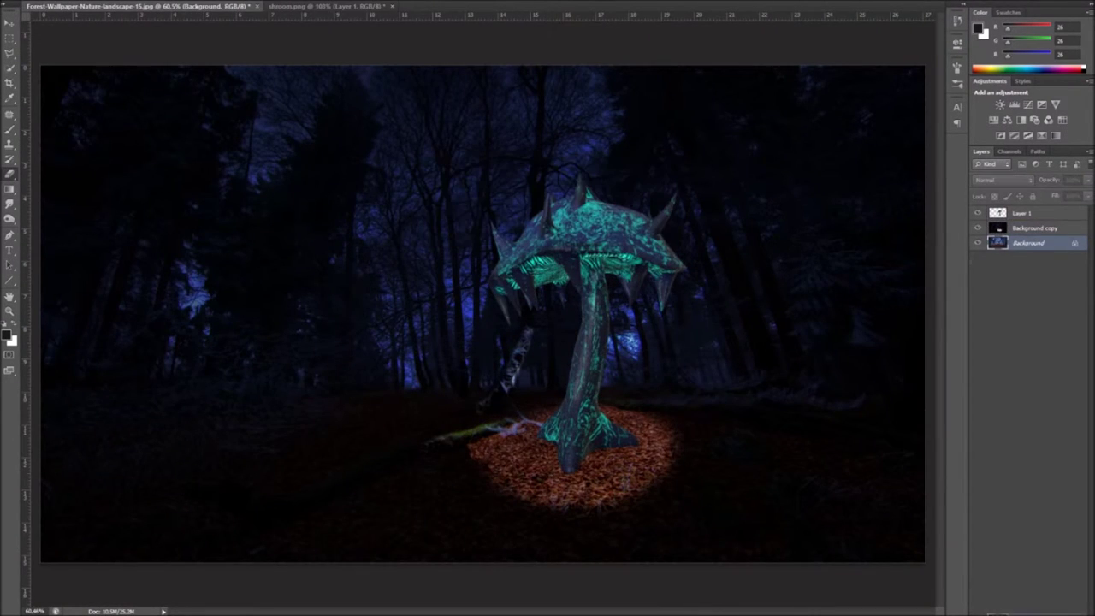
Use Color Balance to shift the lit ground patch toward green and blue tones
left_click(281, 83)
left_click_drag(455, 67, 459, 69)
key("Return")
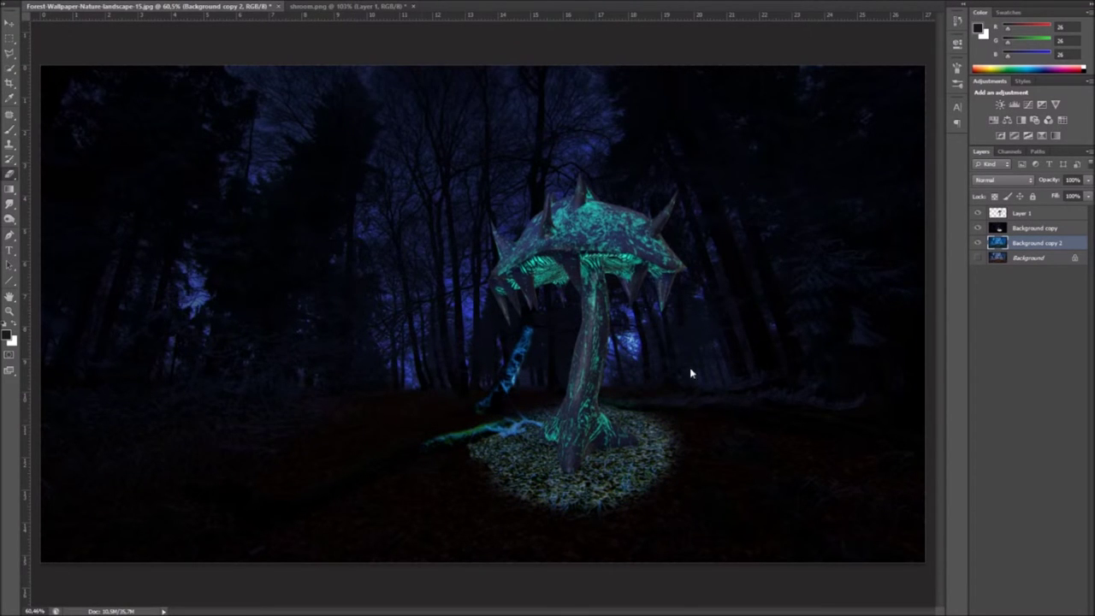
scroll(692, 372, "up", 3, "alt")
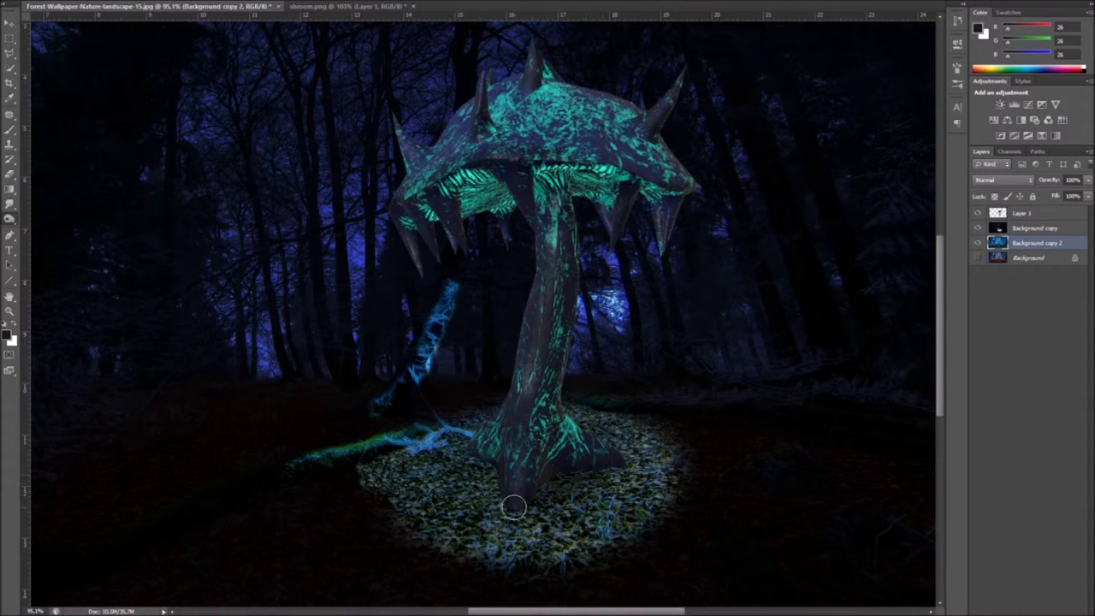
scroll(609, 466, "down", 2, "alt")
scroll(667, 420, "up", 1, "alt")
scroll(715, 371, "down", 1, "alt")
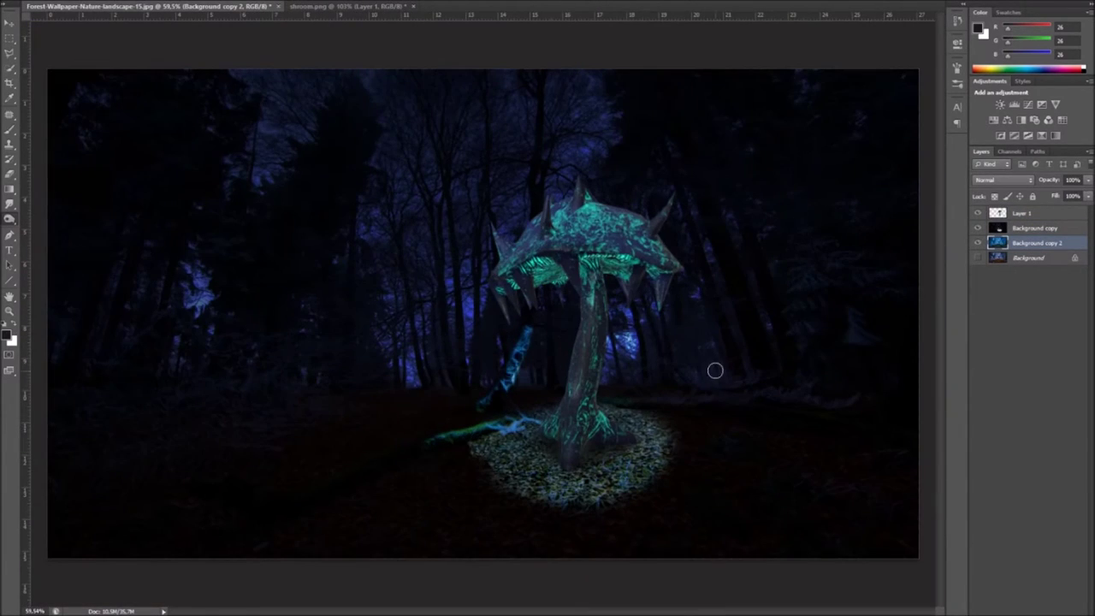
scroll(650, 402, "up", 2, "alt")
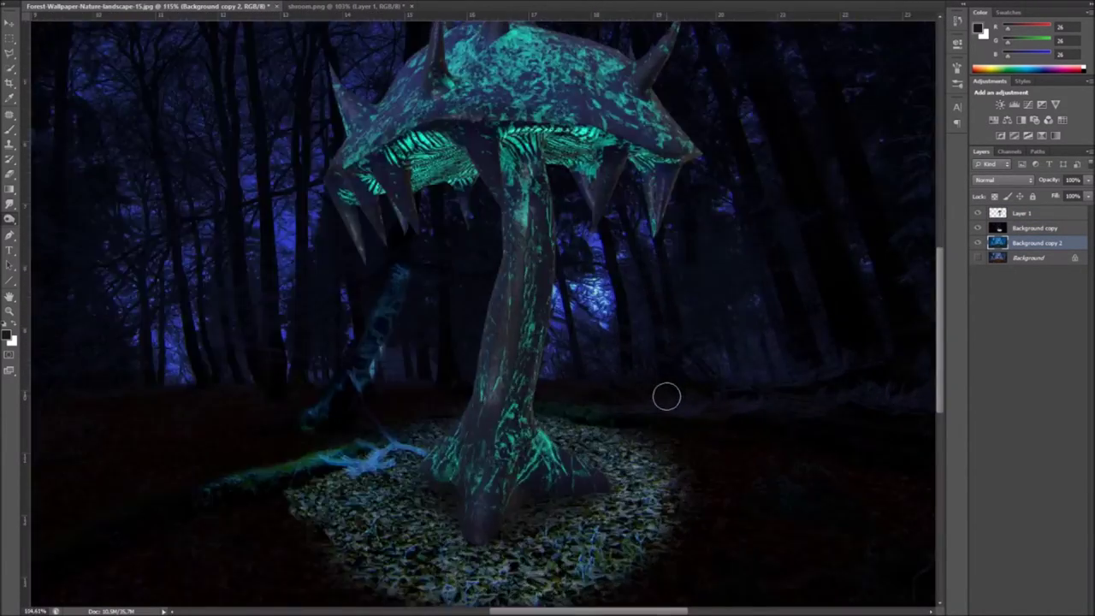
scroll(665, 393, "down", 1, "alt")
scroll(676, 205, "up", 1, "alt")
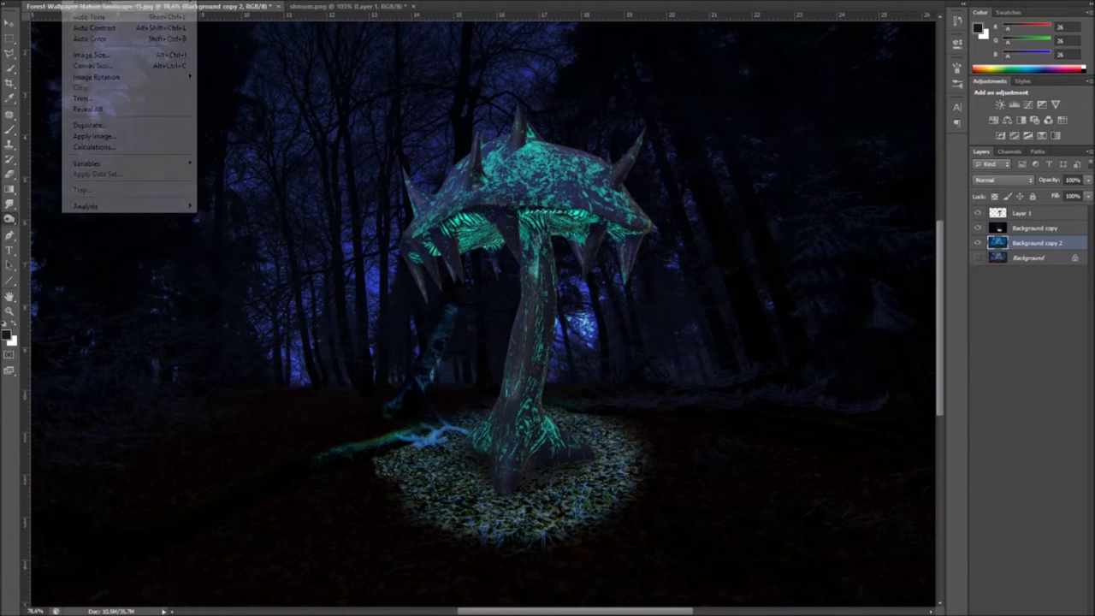
left_click(1027, 213)
Adjust Layer 1's midtone brightness with a Levels adjustment
key("ctrl+l")
mouse_move(915, 255)
left_mouse_down()
mouse_move(870, 253)
mouse_move(933, 254)
mouse_move(906, 255)
left_mouse_up()
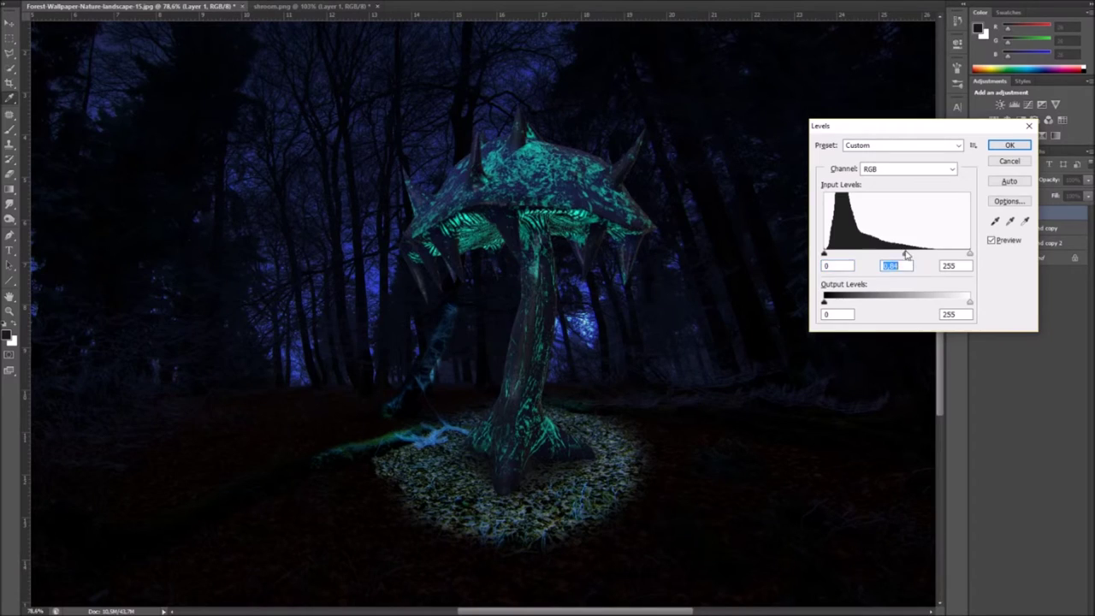
left_click(1010, 145)
scroll(907, 223, "down", 2, "alt")
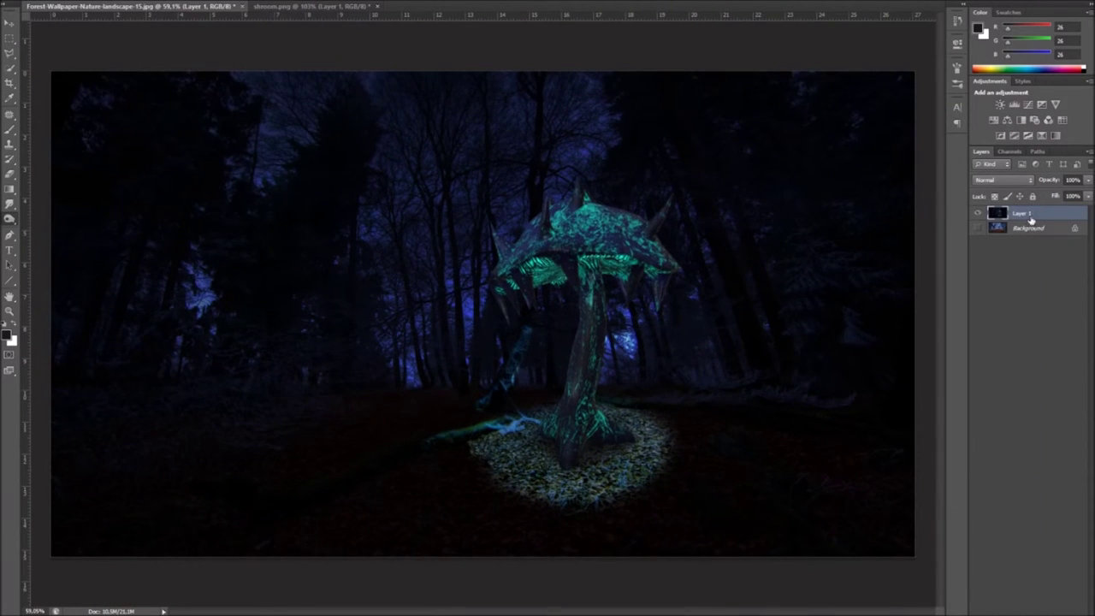
Tint the scene with a milder cyan Color Balance, then convert the copy to black and white
left_click(85, 0)
left_click(267, 72)
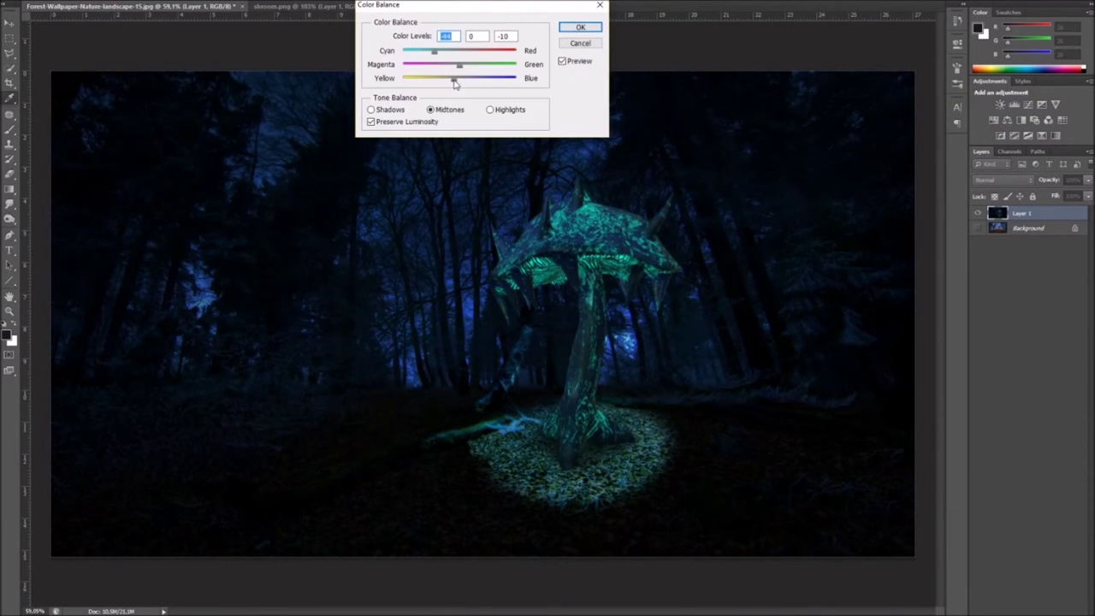
key("ctrl+z")
left_click(51, 0)
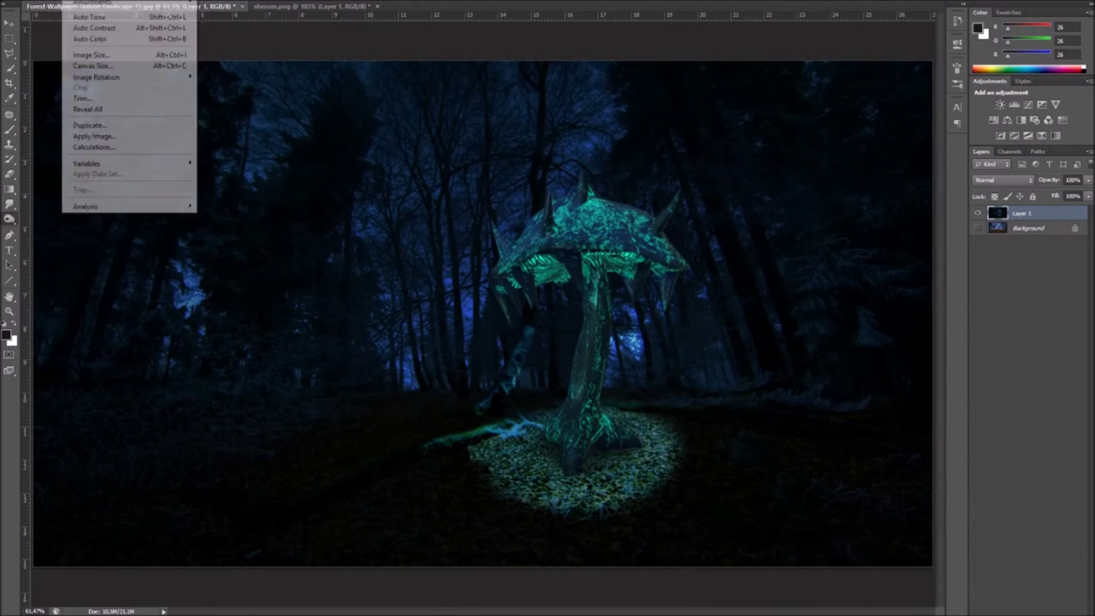
left_click(267, 73)
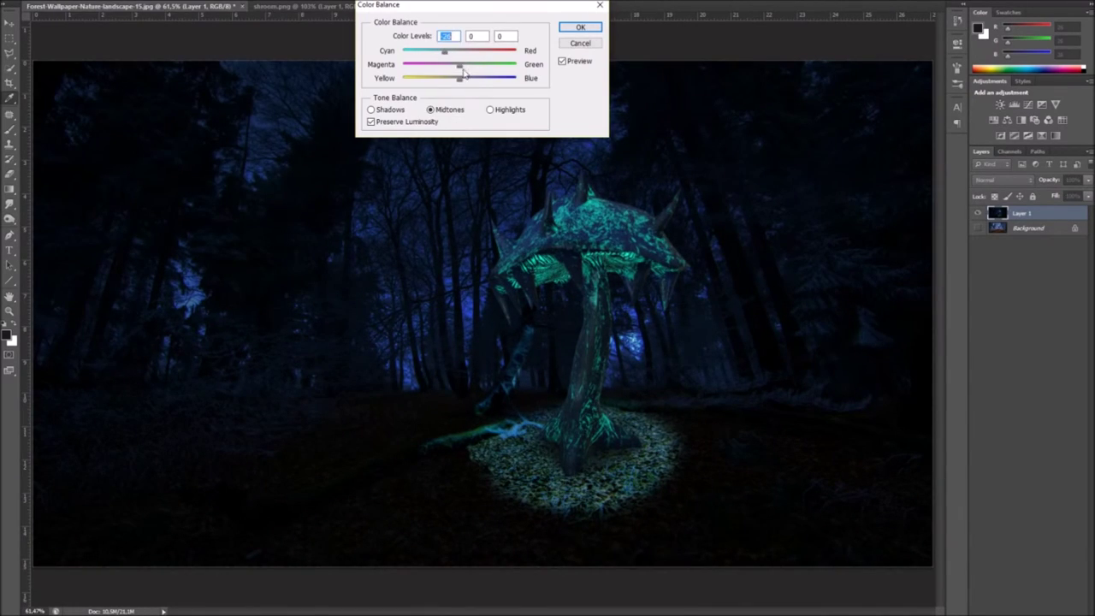
left_click(578, 28)
key("ctrl+alt+shift+b")
key("Return")
Set Layer 1 copy to Soft Light blend mode at 31% opacity
left_click_drag(1003, 179, 1003, 359)
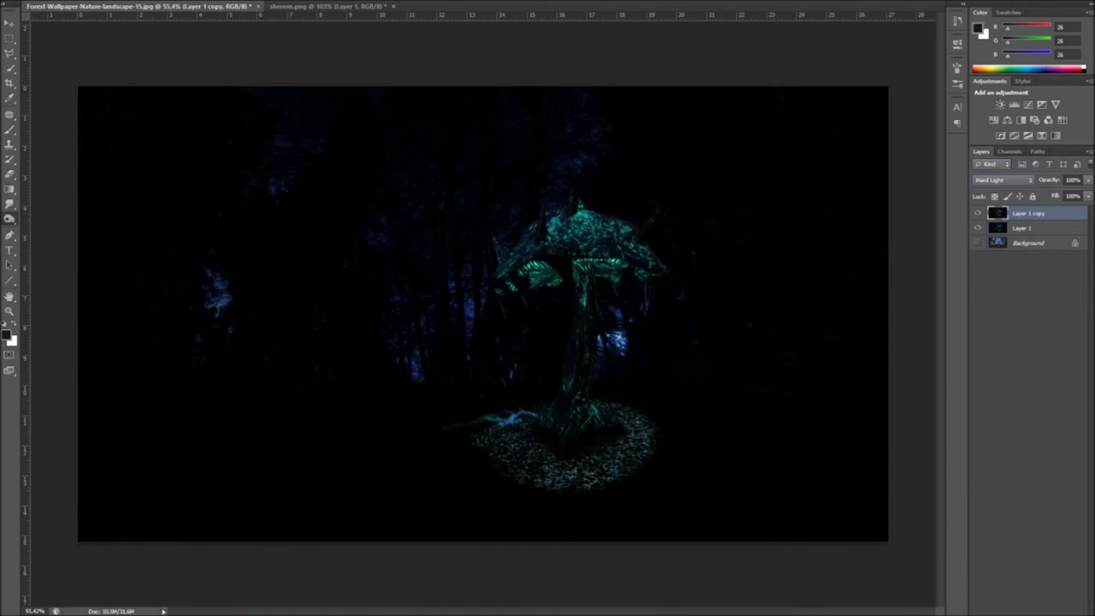
left_click_drag(1089, 194, 1049, 193)
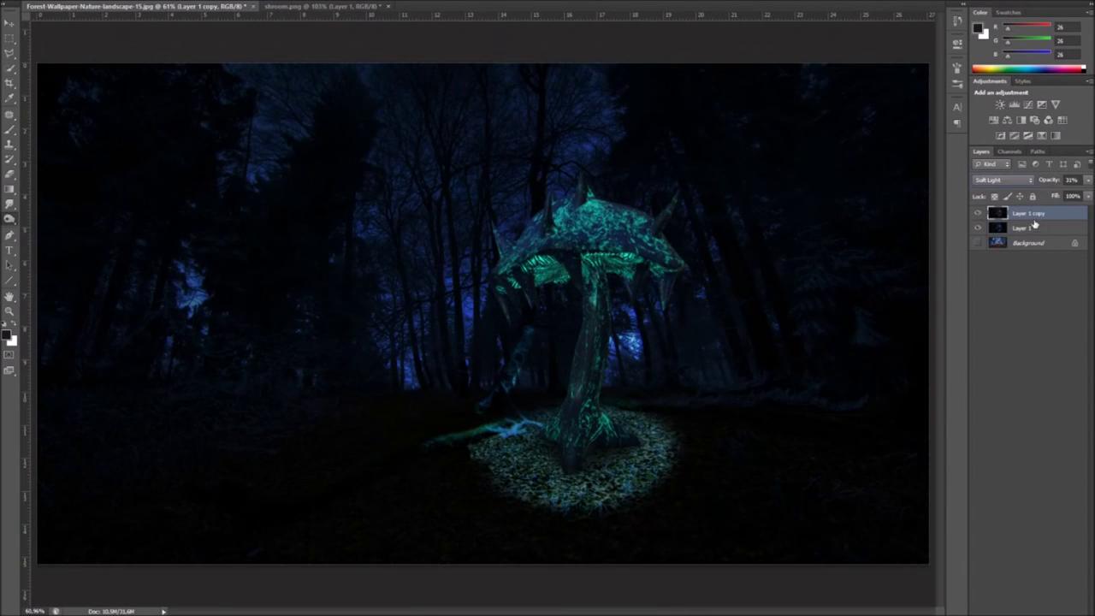